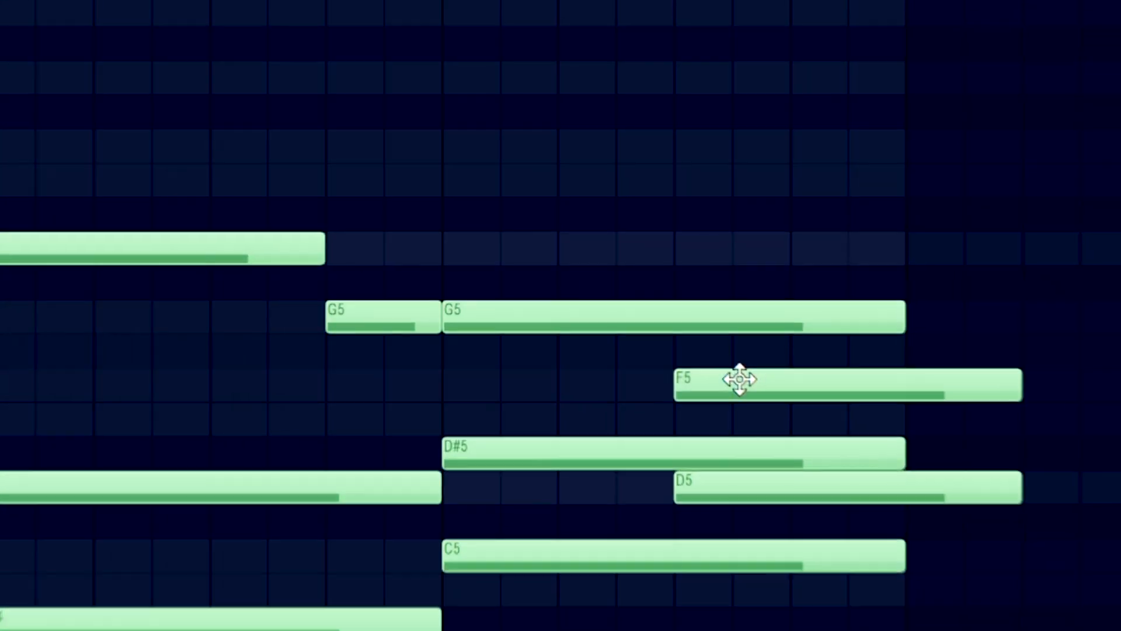
Complete the last chord as D5, F#5 and A5, and shorten the final two chords to half a bar each.
left_click_drag(738, 380, 741, 317)
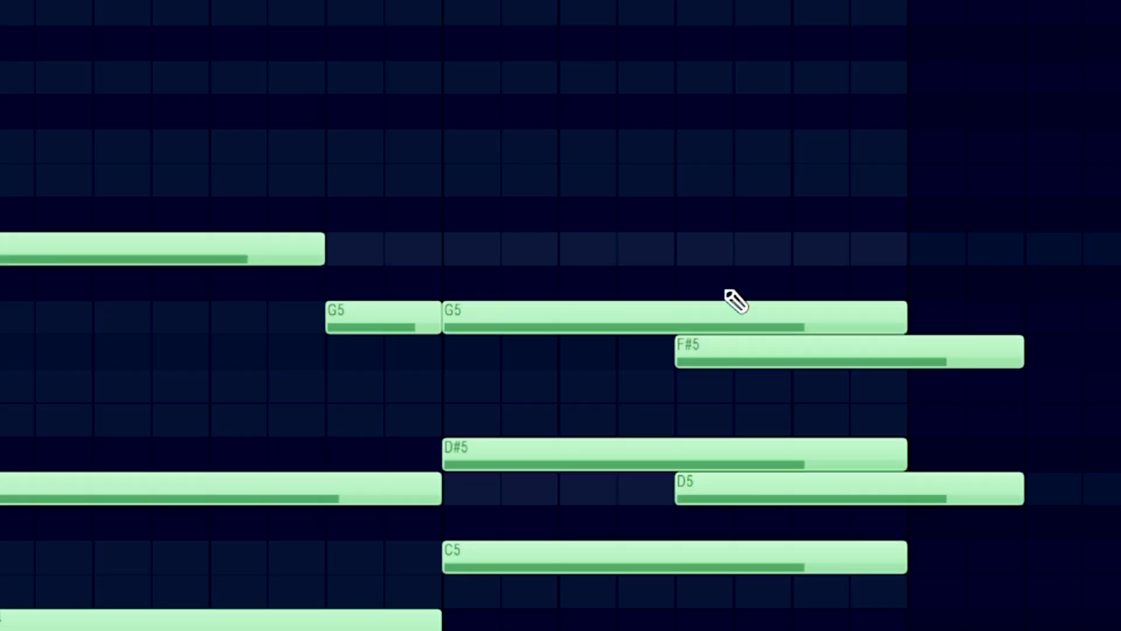
left_click(683, 259)
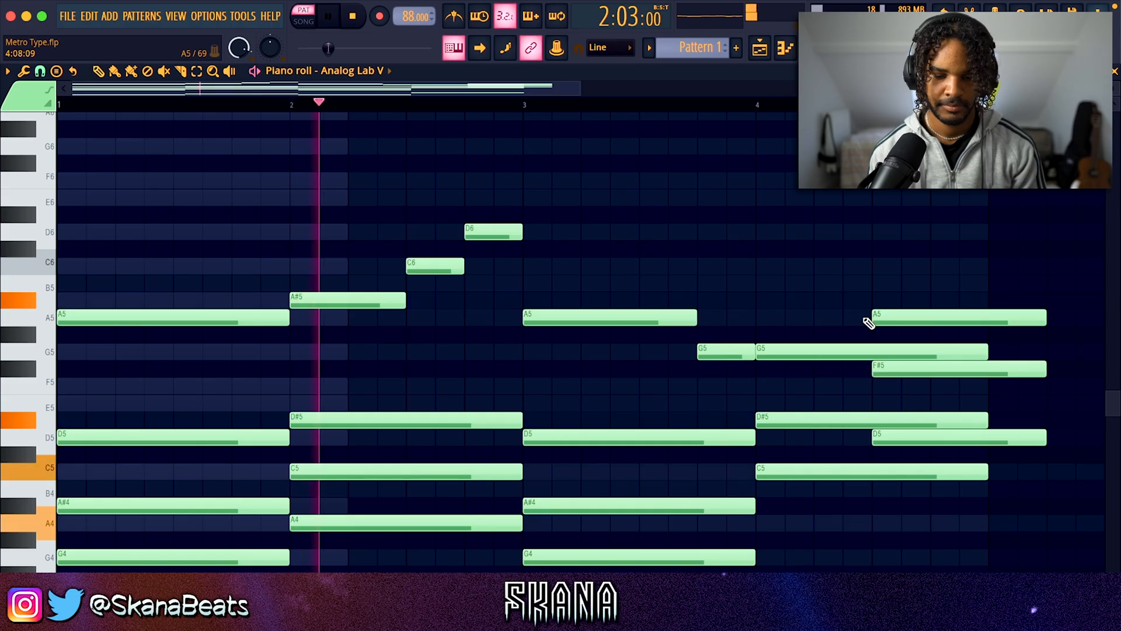
scroll(684, 256, "down", 2)
left_click_drag(885, 274, 707, 577)
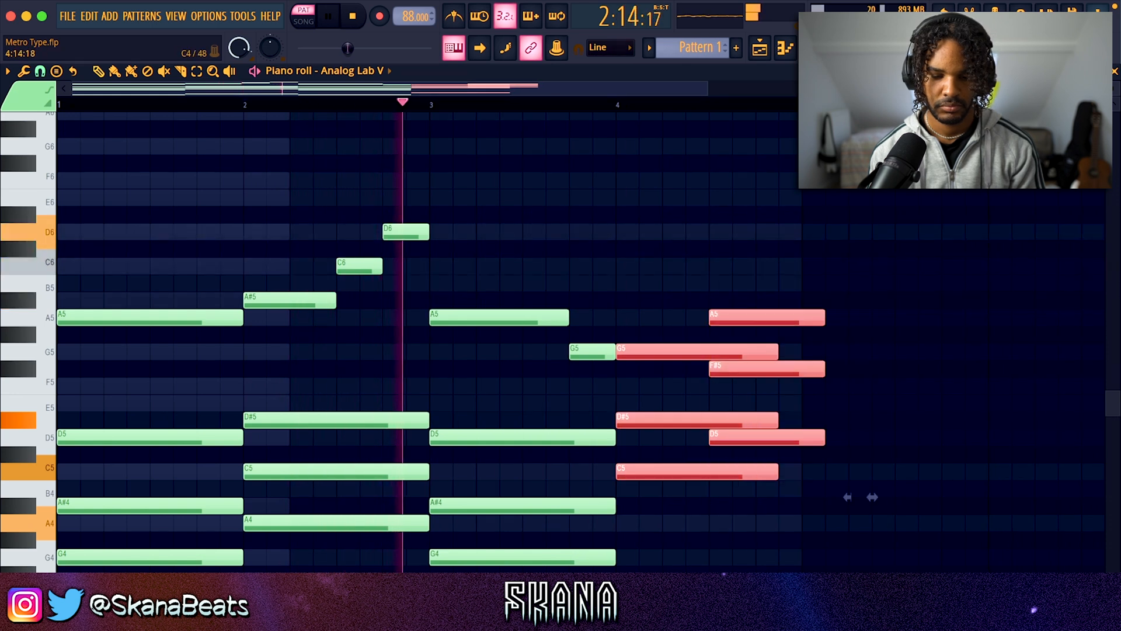
left_click_drag(872, 497, 803, 496)
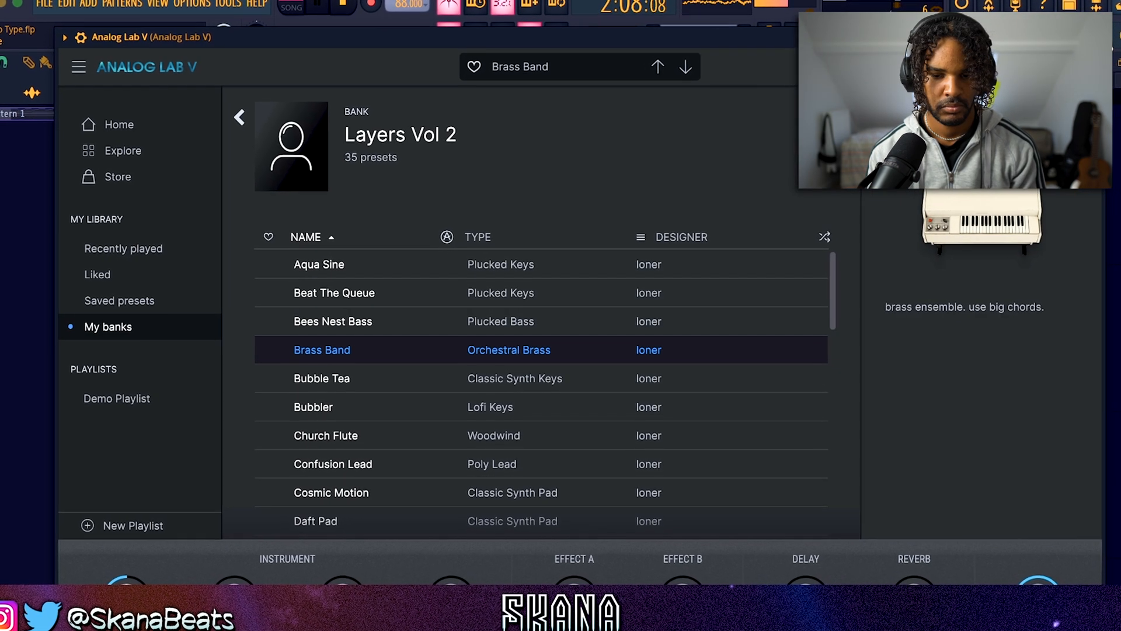
Add LuxeVerb to Slot 5 of the Analog Lab V mixer track and shorten its reverb decay.
left_click(1087, 39)
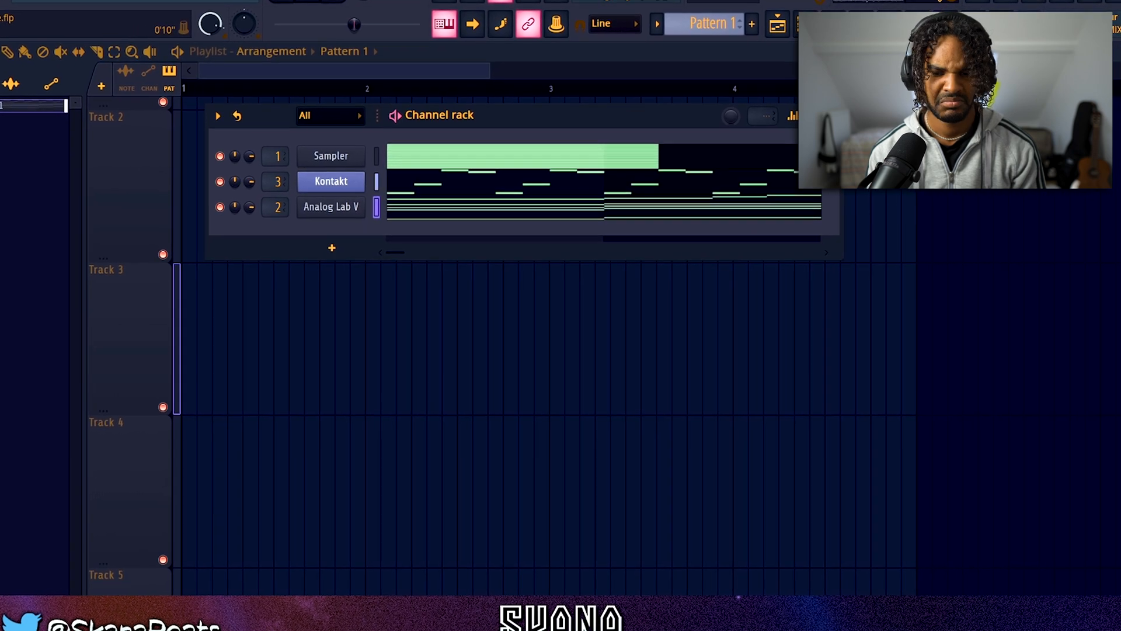
key("F9")
left_click(759, 172)
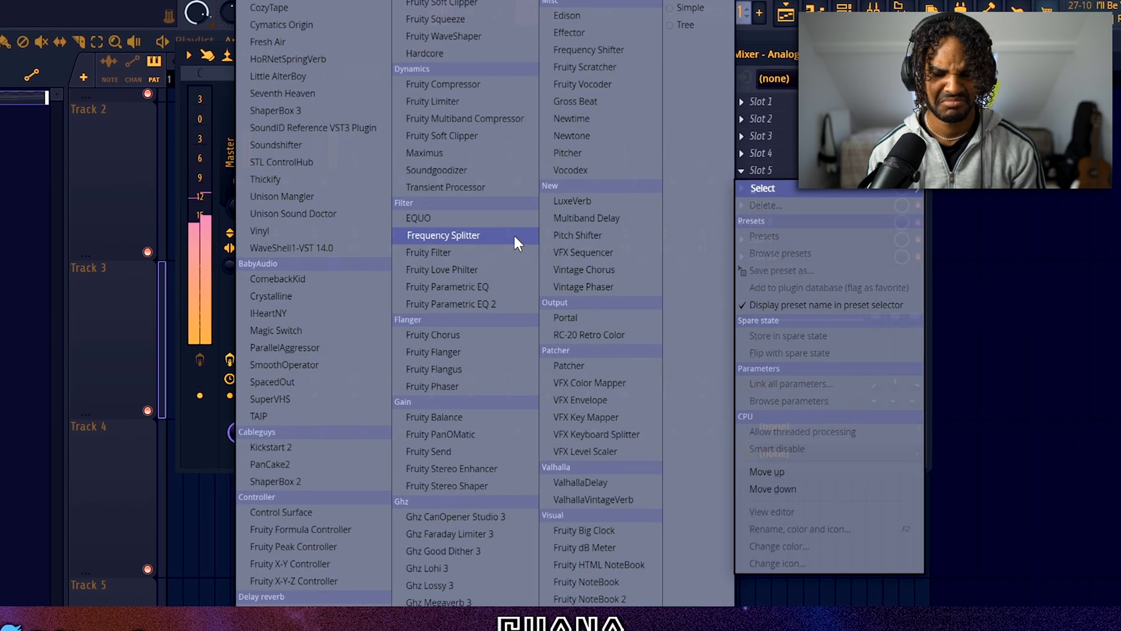
left_click(572, 201)
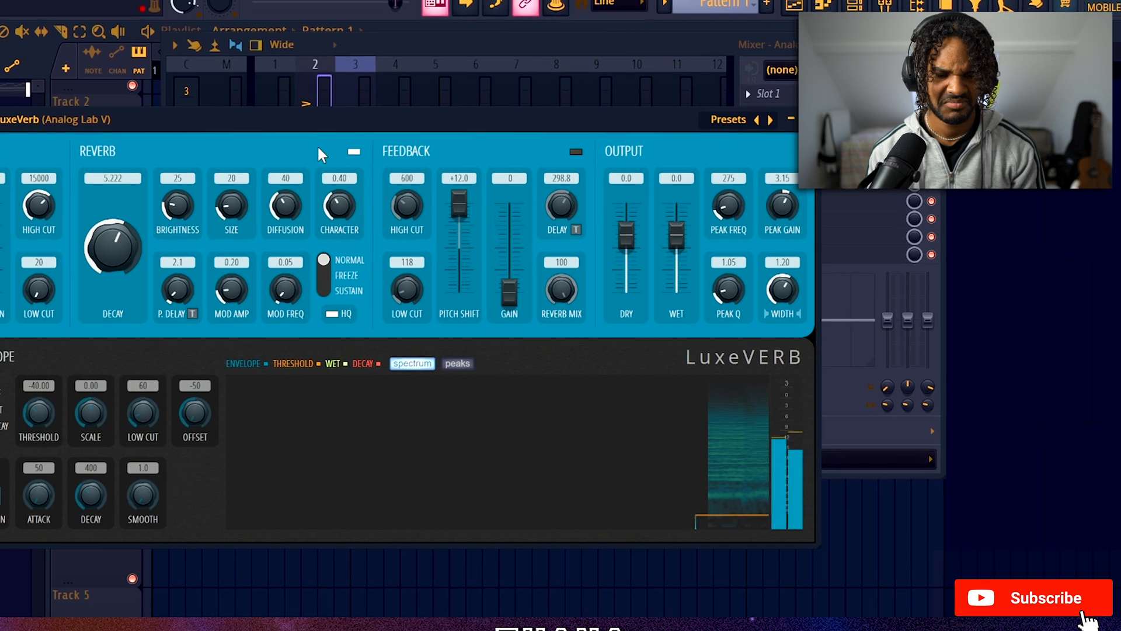
left_click_drag(115, 254, 115, 277)
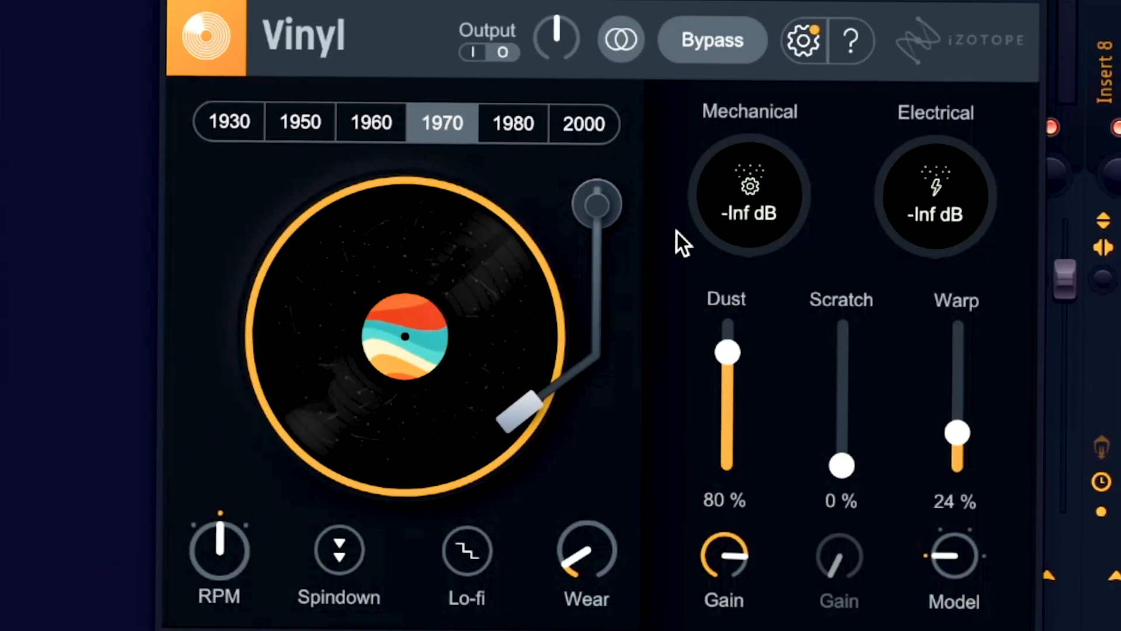
Lower the Dust all the way down in the Vinyl effect and adjust its Warp.
left_click_drag(728, 359, 741, 624)
left_click_drag(971, 405, 965, 410)
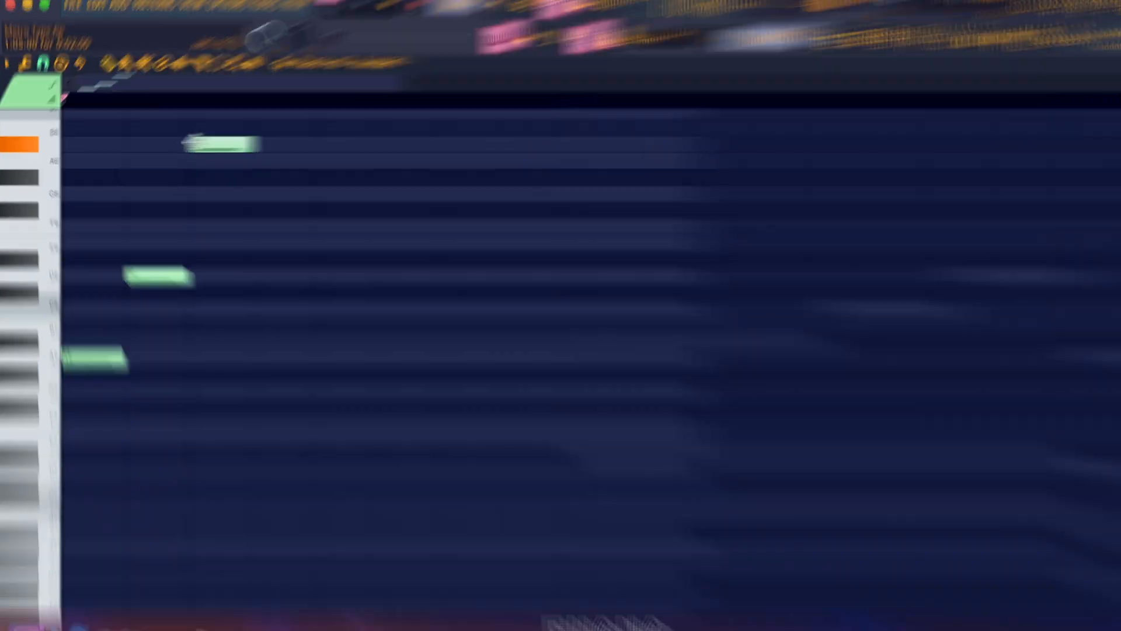
Finish the A5, D6, A#6, A6 arpeggio with its two highest notes and duplicate it across all four bars.
mouse_move(193, 142)
left_mouse_down()
mouse_move(191, 177)
mouse_move(193, 144)
left_mouse_up()
left_click_drag(250, 176, 249, 160)
key("ctrl+b")
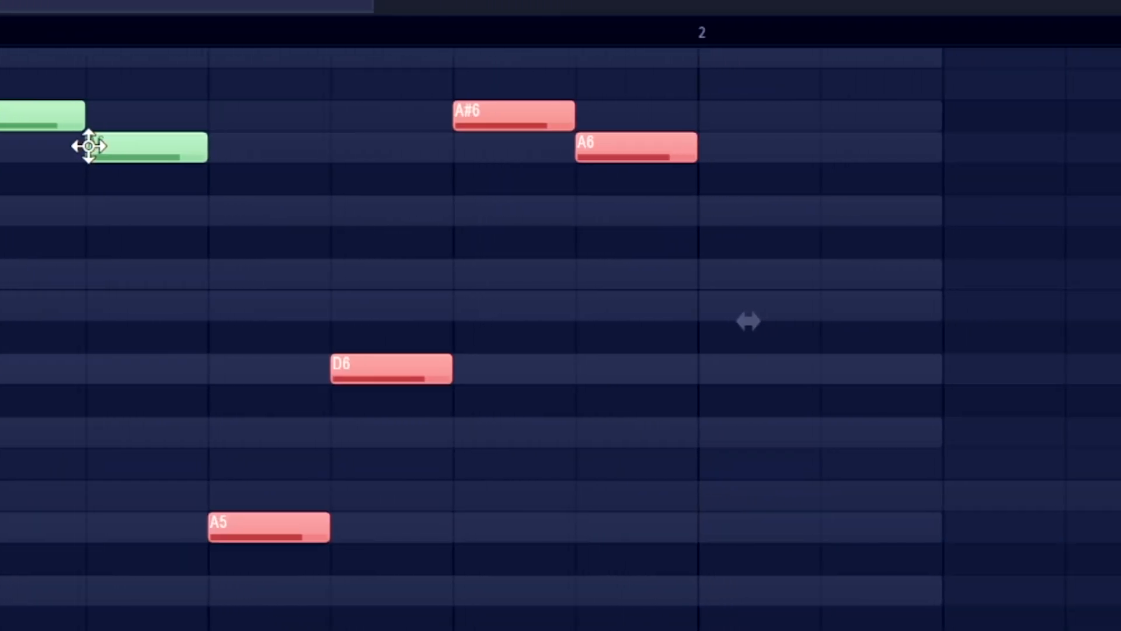
key("ctrl+b")
key("ctrl+b")
key("ctrl+b")
key("ctrl+b")
key("ctrl+b")
key("ctrl+b")
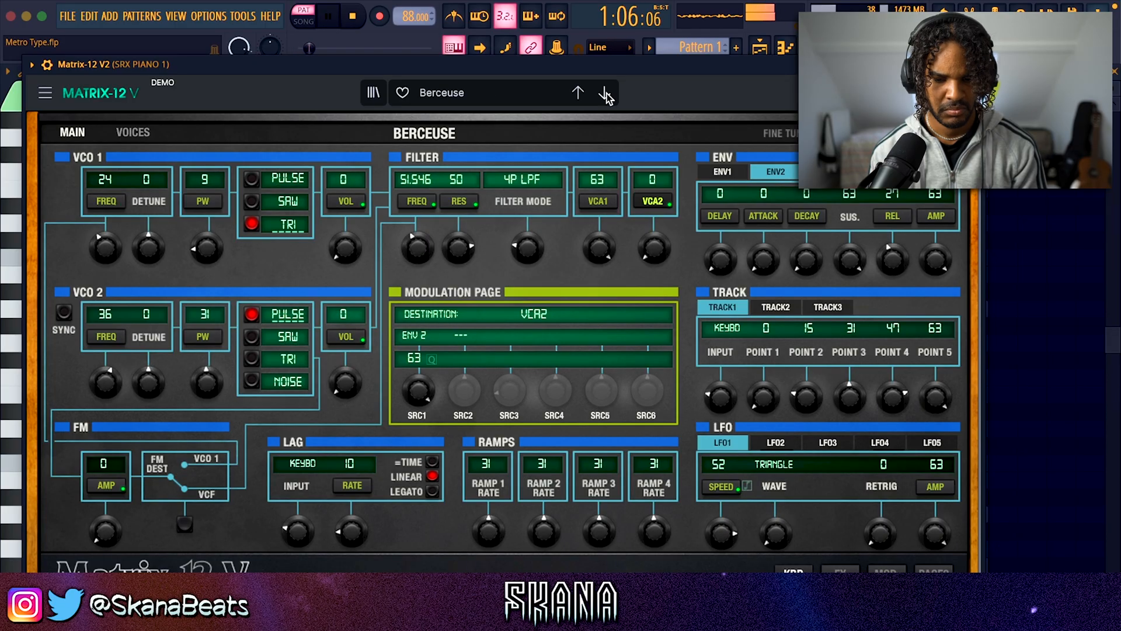
Open the SRX PIANO 1 notes and transpose the lowest bass notes down one octave.
left_click_drag(627, 75, 665, 61)
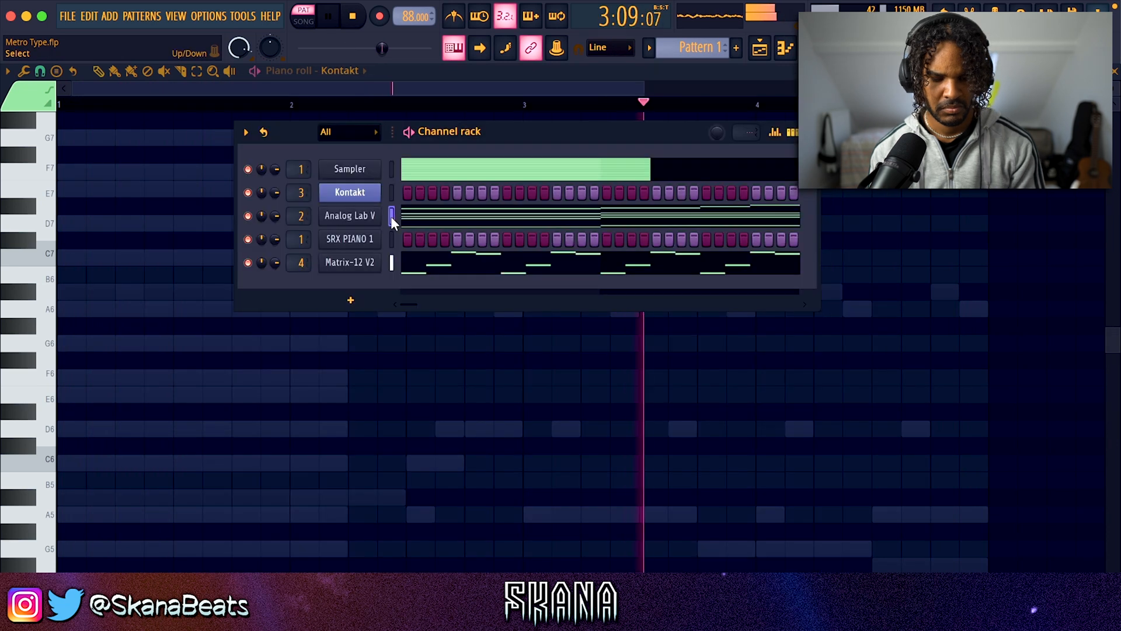
left_click(390, 241)
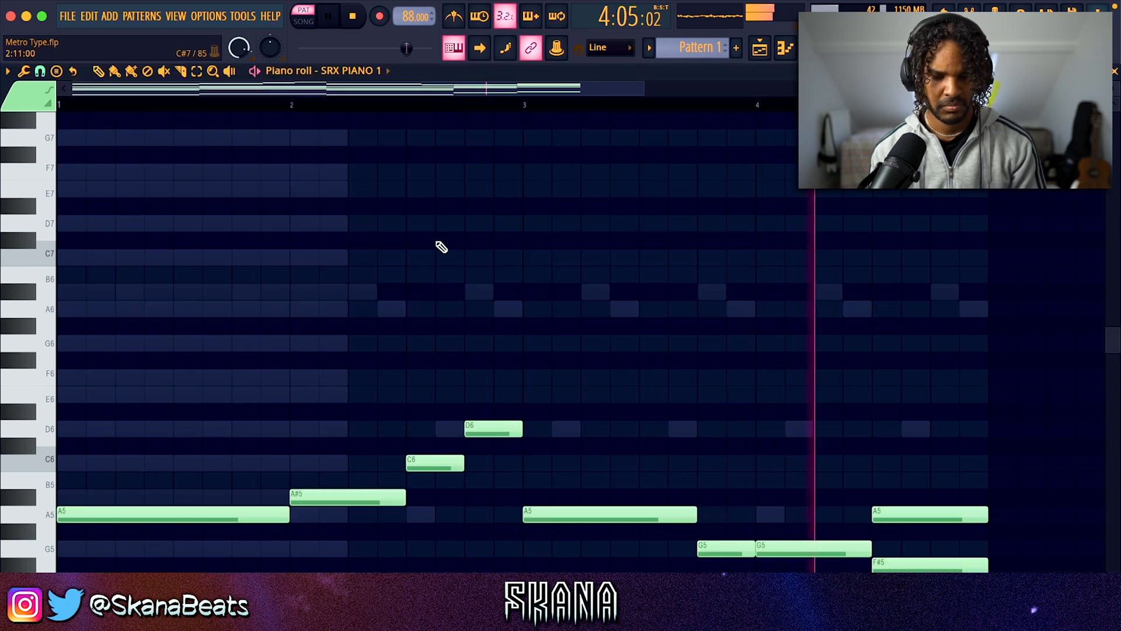
scroll(441, 247, "down", 5)
left_click_drag(1008, 475, 418, 570)
key("ctrl+Down")
scroll(581, 342, "down", 3)
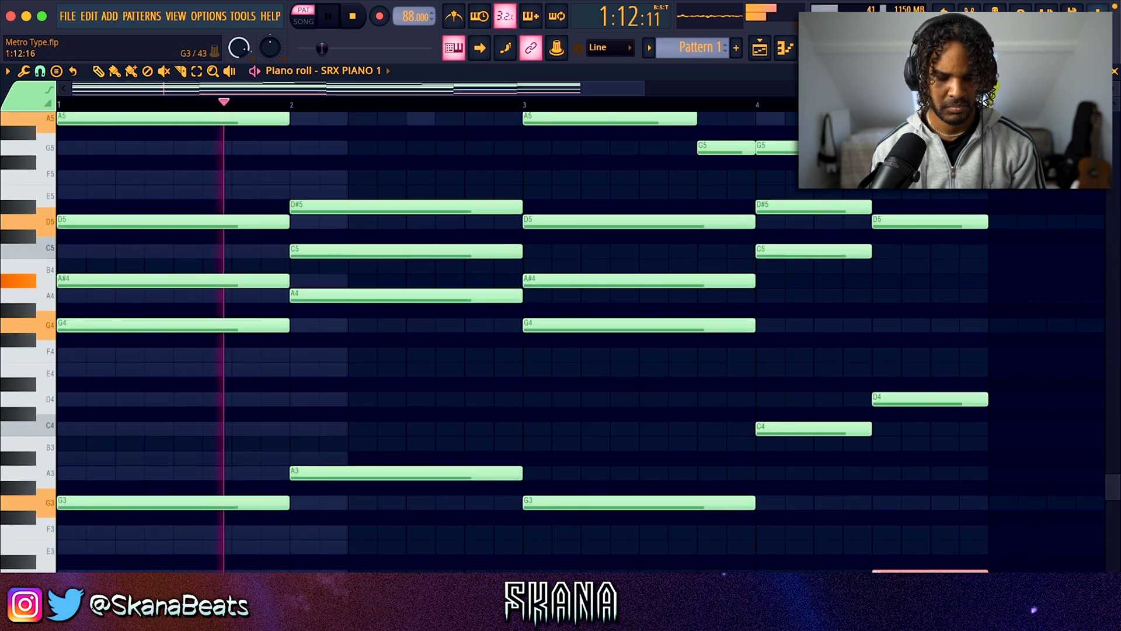
scroll(395, 493, "down", 2)
scroll(374, 242, "up", 3)
Check the Matrix-12 V2 melody, and transpose the SRX PIANO 1 notes up one octave.
left_click(788, 49)
left_click(492, 277)
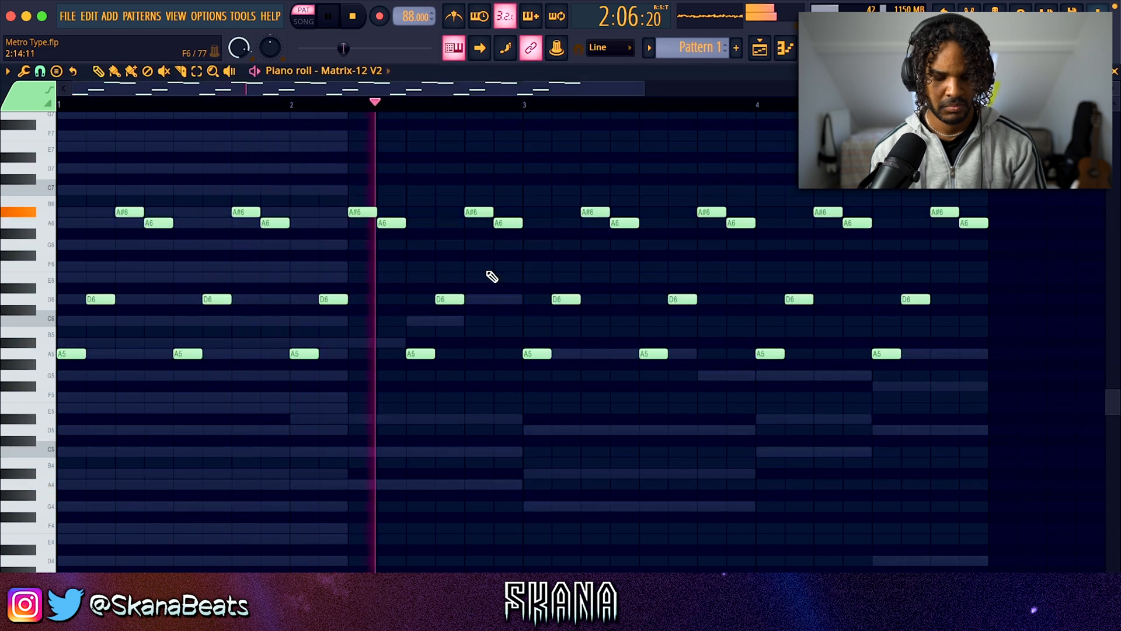
left_click(374, 75)
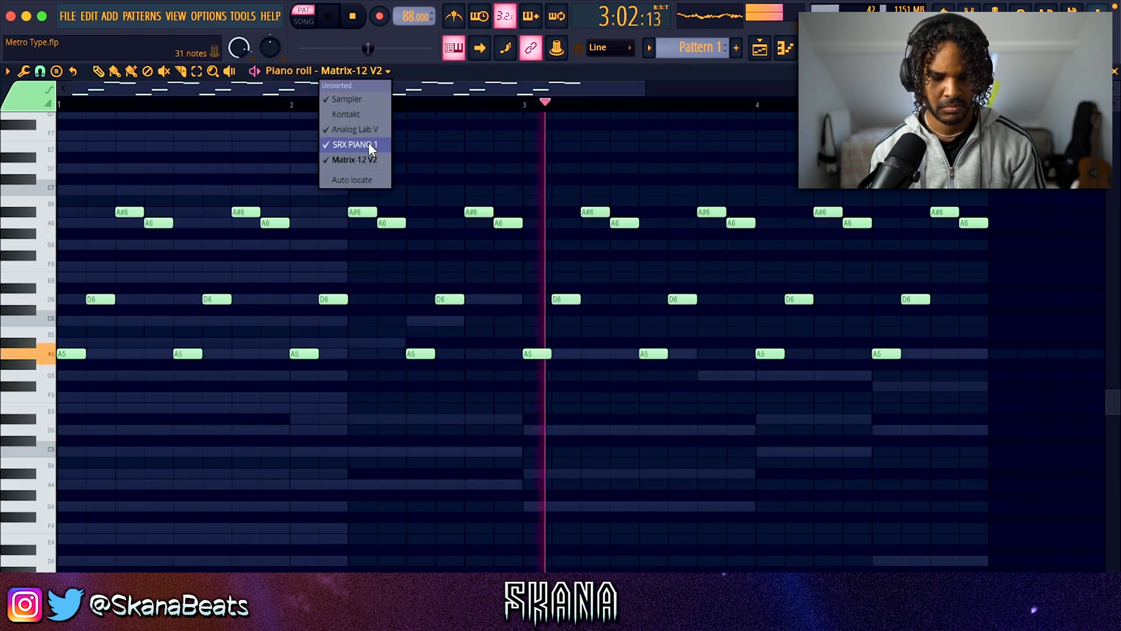
left_click(369, 142)
key("ctrl+Up")
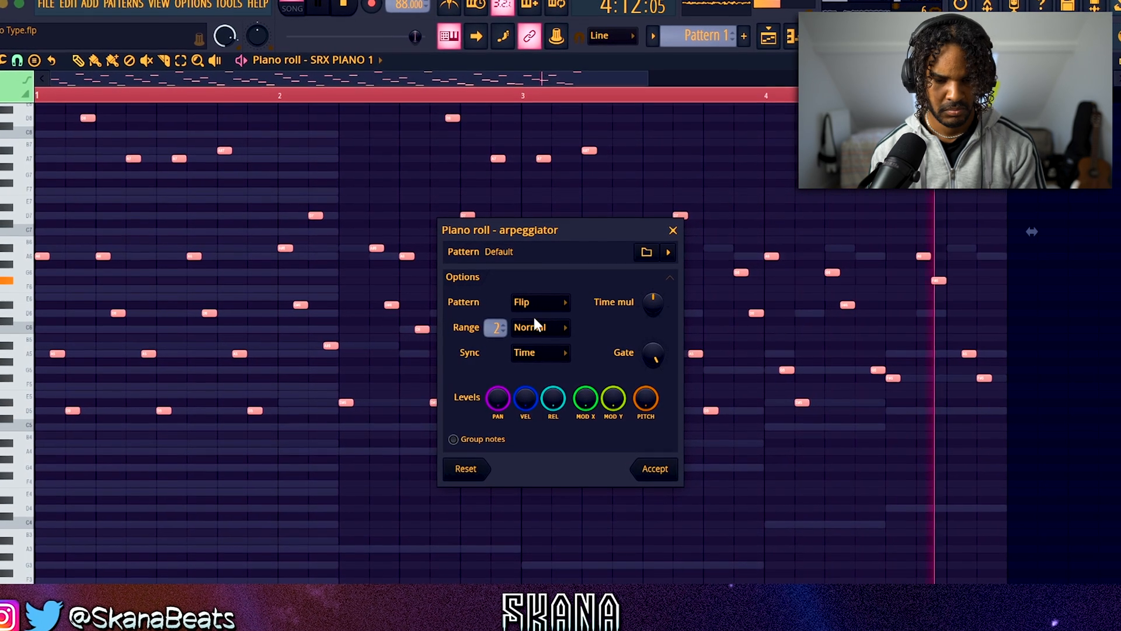
Apply the arpeggiator to the SRX PIANO 1 notes with the Flip pattern, Range 2 and Sync set to Time.
left_click(546, 357)
left_click(541, 368)
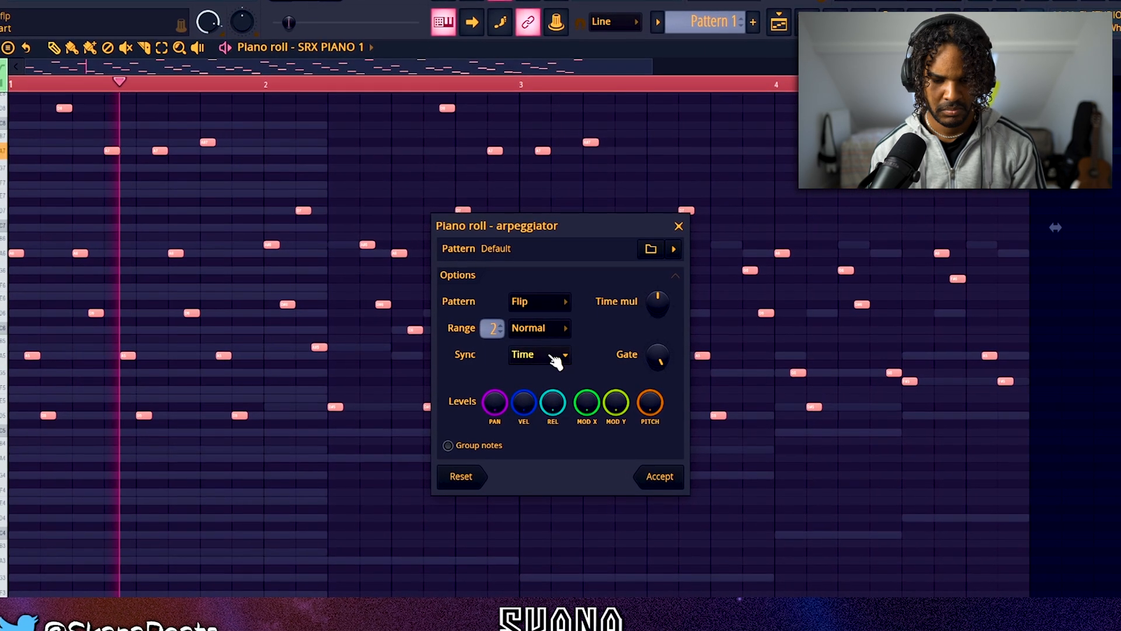
left_click(655, 471)
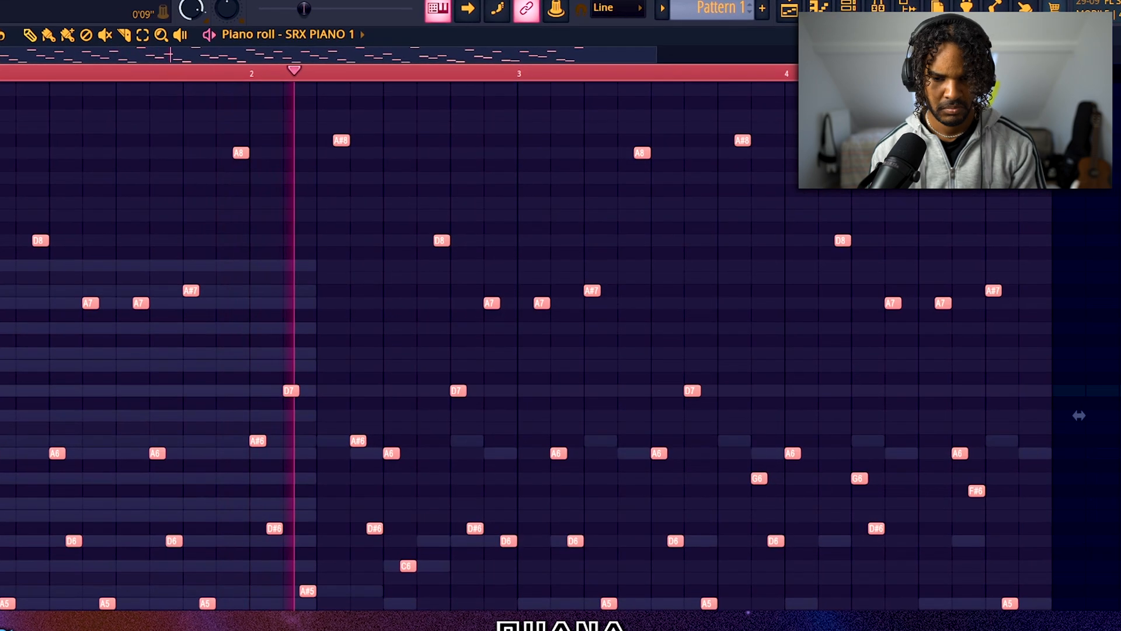
Load the Digital Garbage preset in Ghz Lossy 3 on Insert 1 and reduce its LOSSY mix amount.
key("F6")
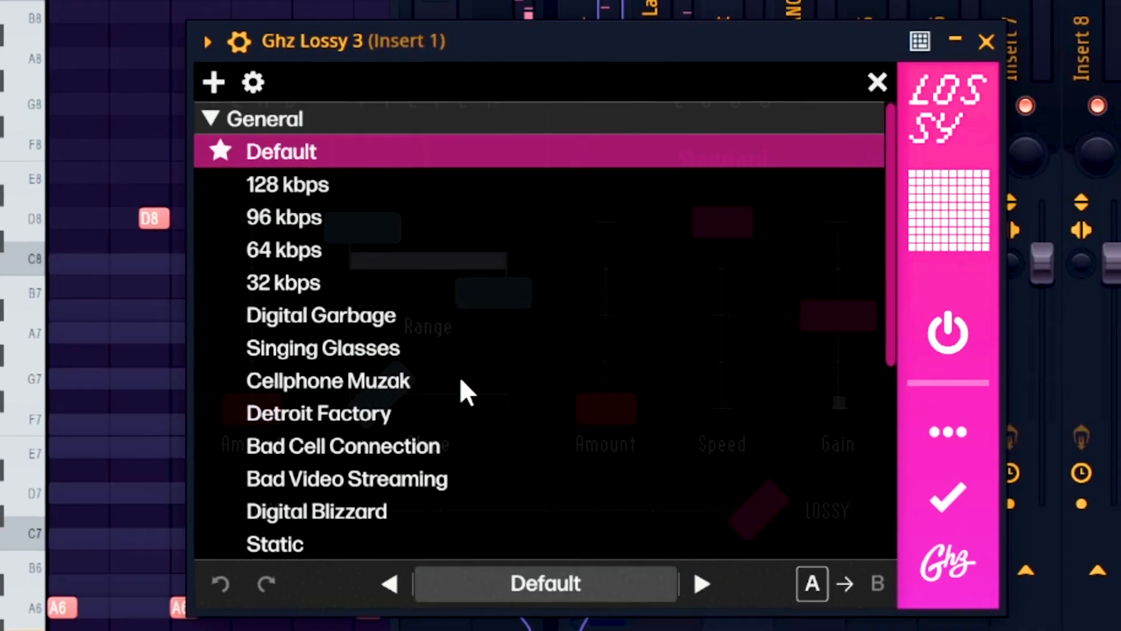
left_click(310, 187)
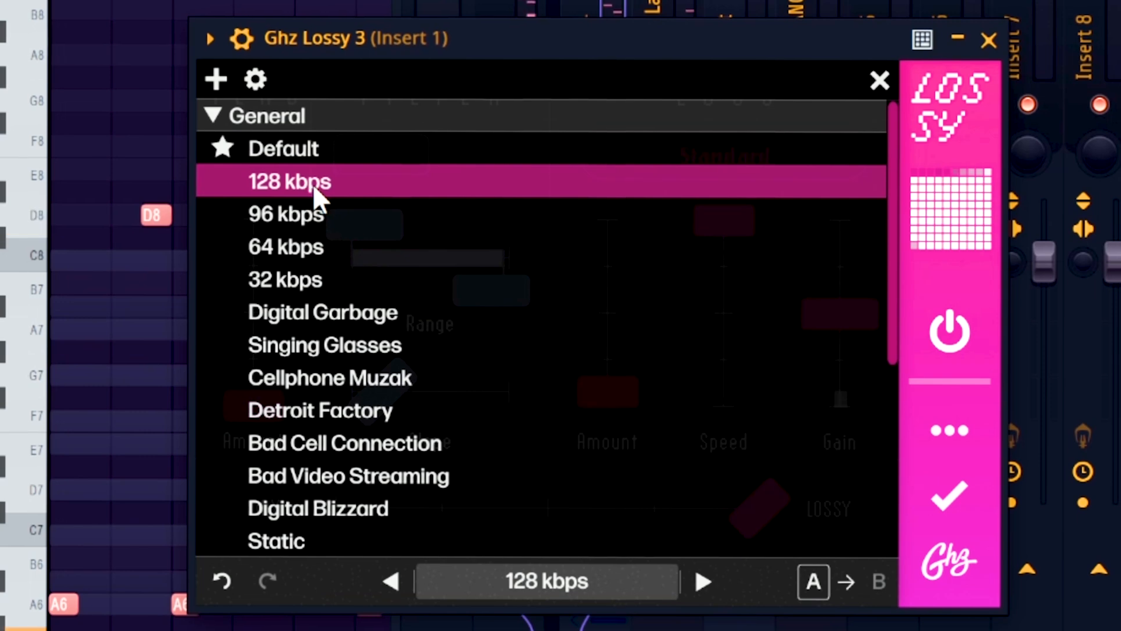
left_click(383, 247)
left_click(354, 310)
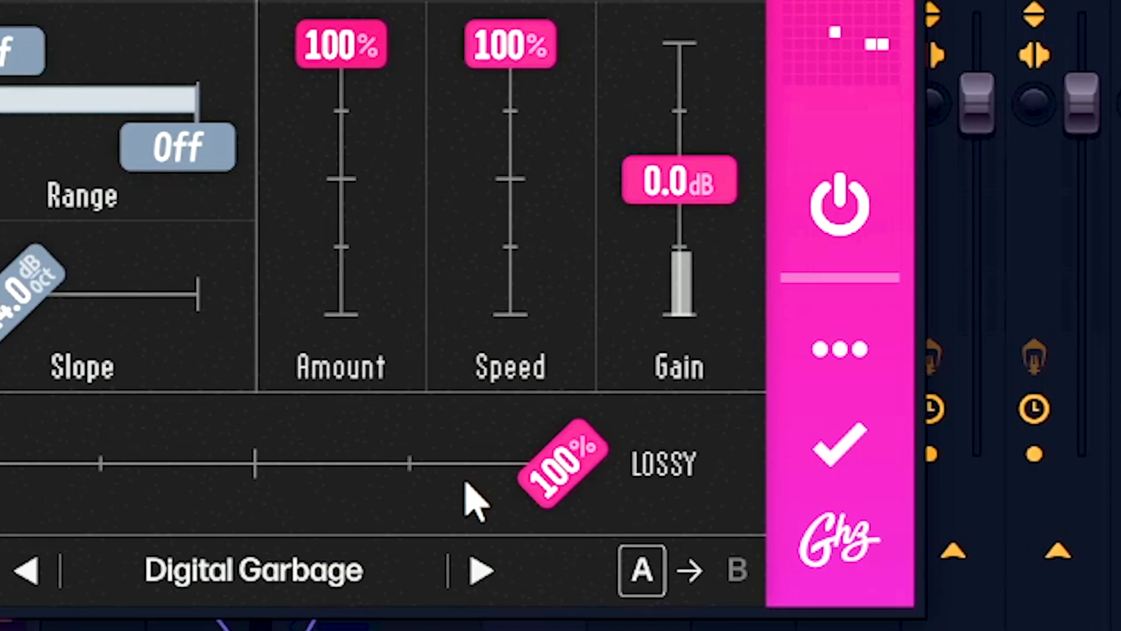
left_click_drag(560, 469, 483, 470)
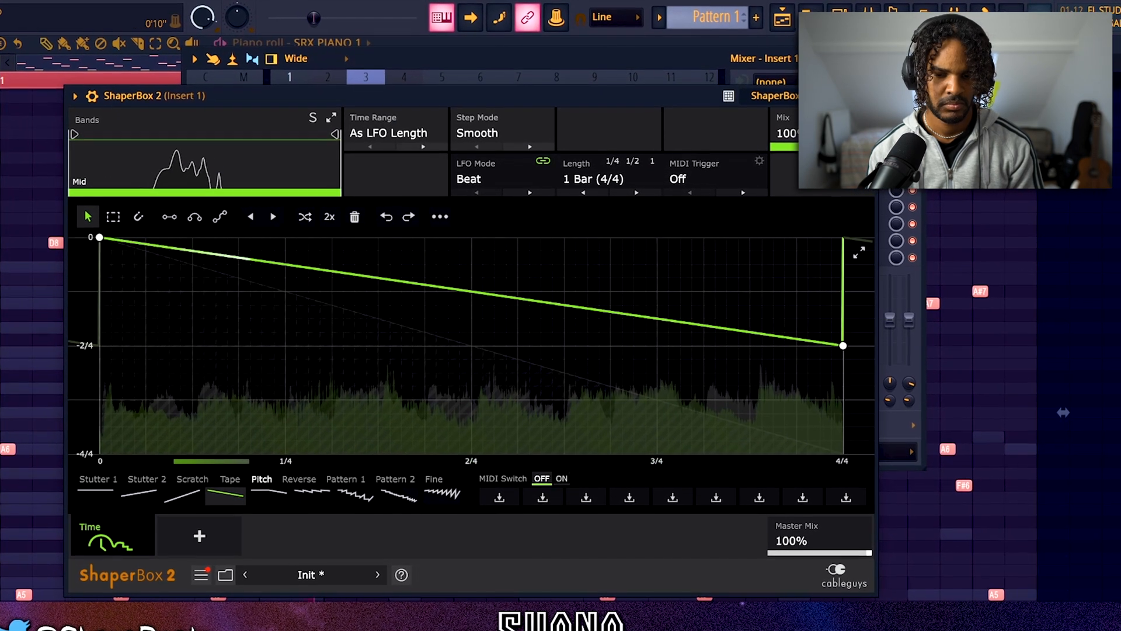
Close ShaperBox 2 and load the TURQOISE preset in Portal on Insert 1.
left_click(858, 102)
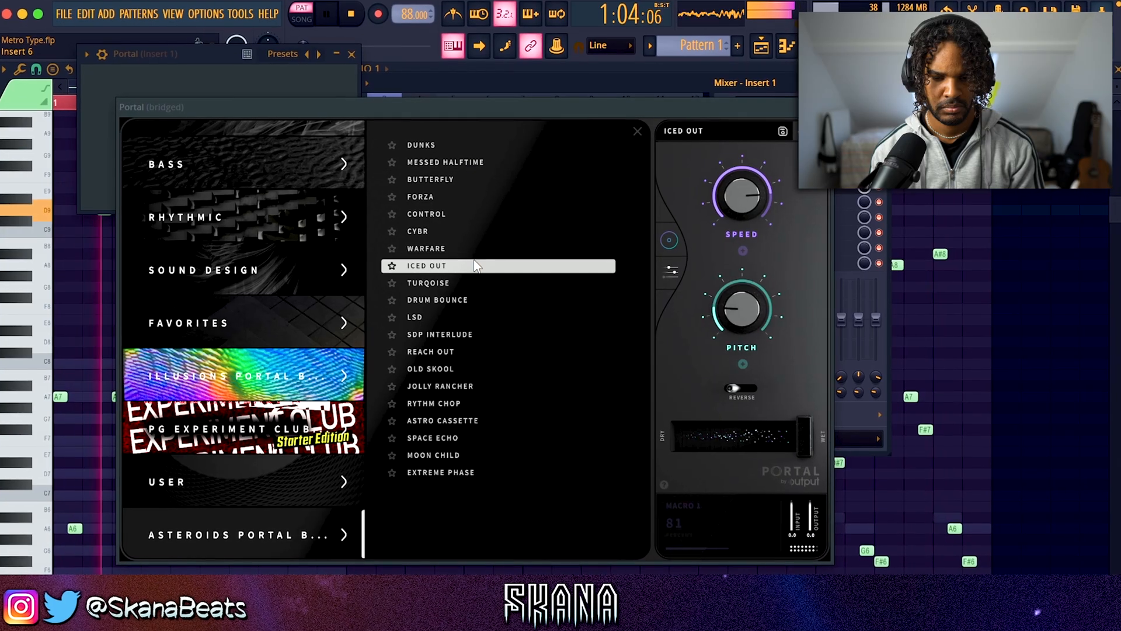
left_click(463, 280)
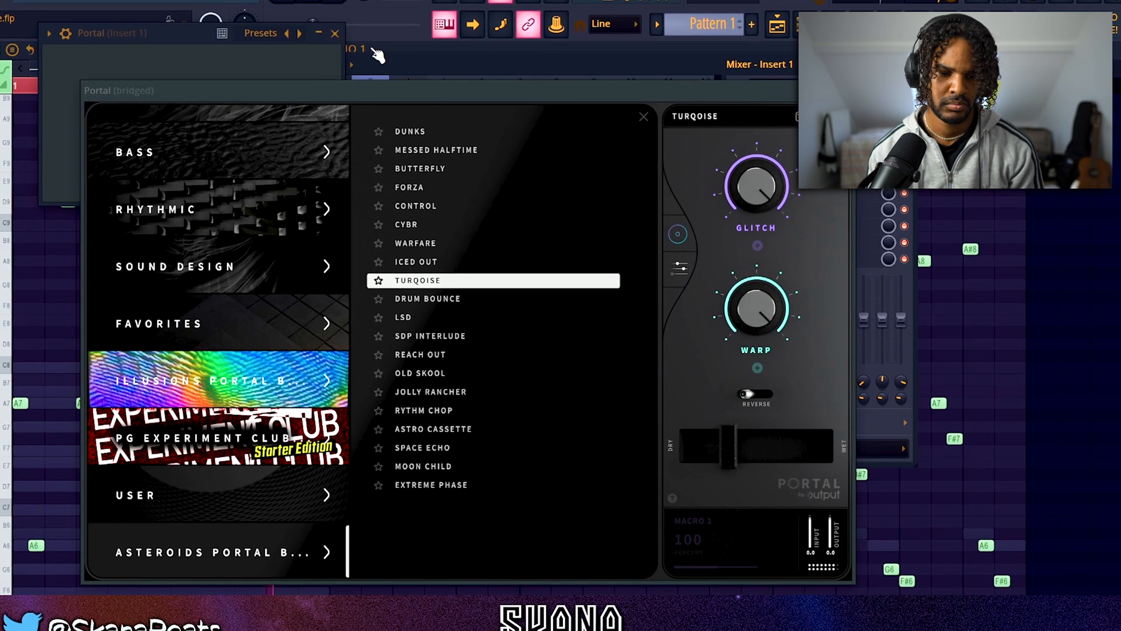
left_click(339, 38)
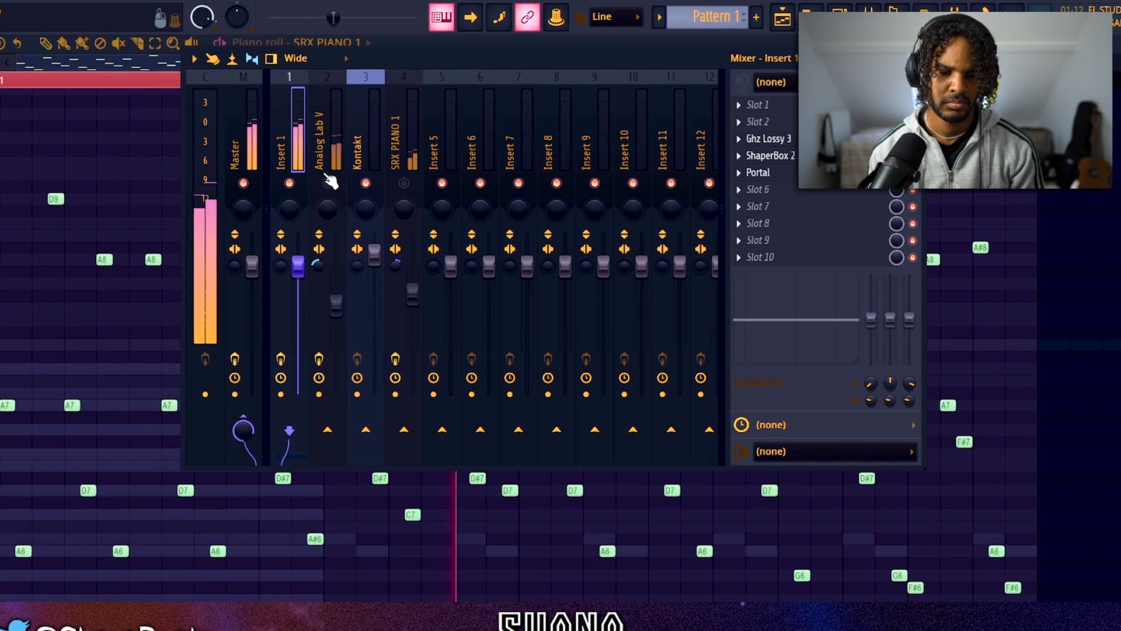
Add ValhallaVintageVerb to Slot 6 of Insert 1 and adjust its decay.
left_click(773, 188)
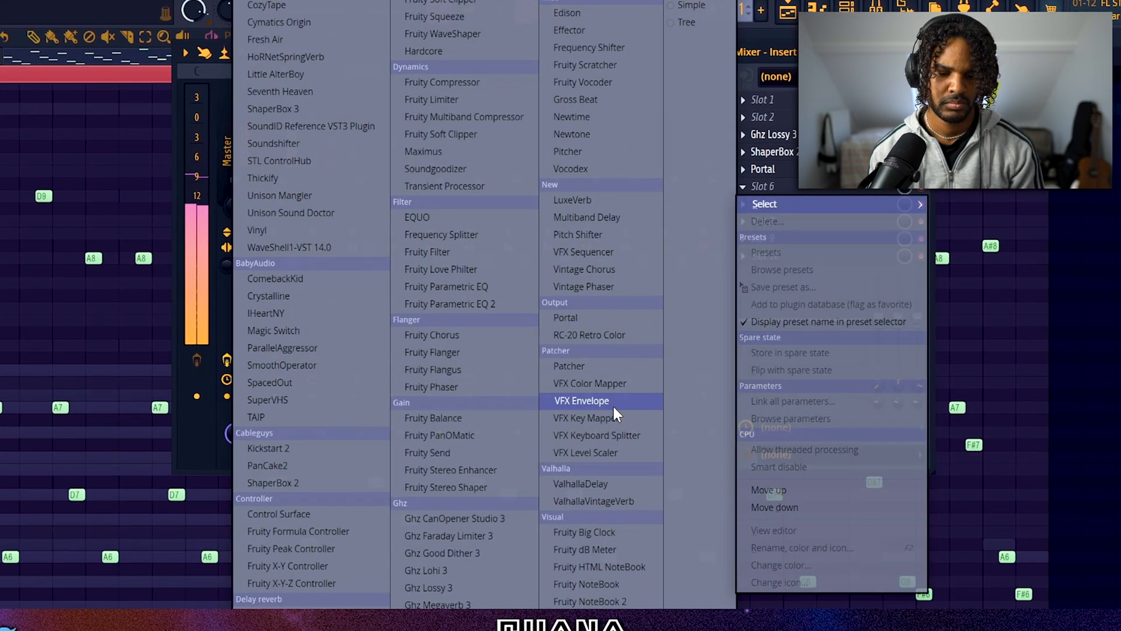
left_click(584, 501)
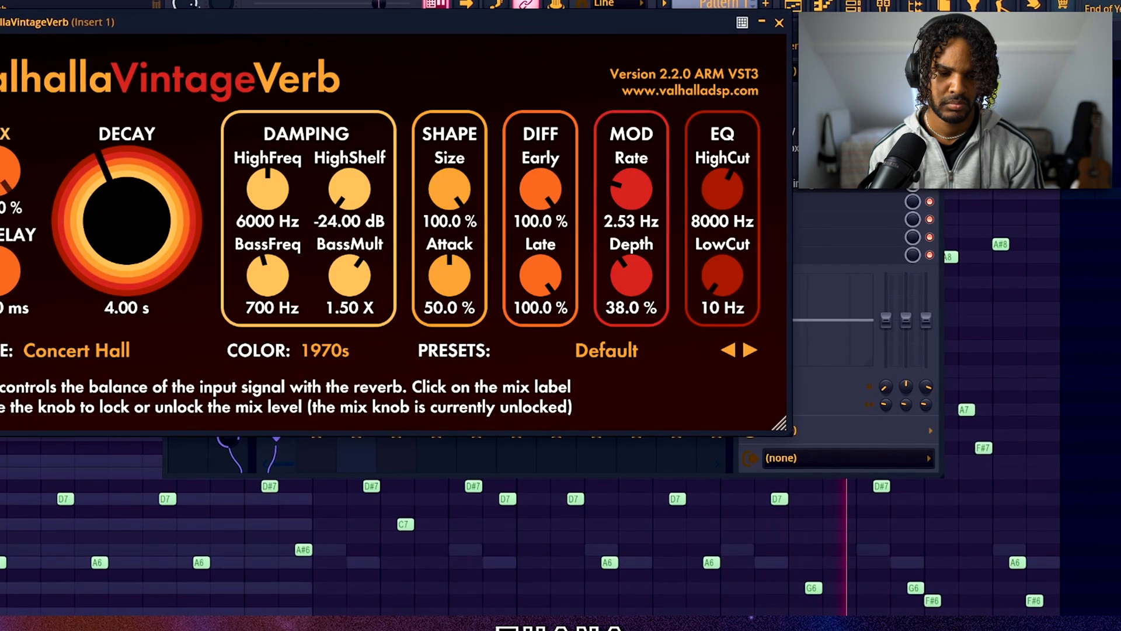
left_click_drag(132, 205, 219, 183)
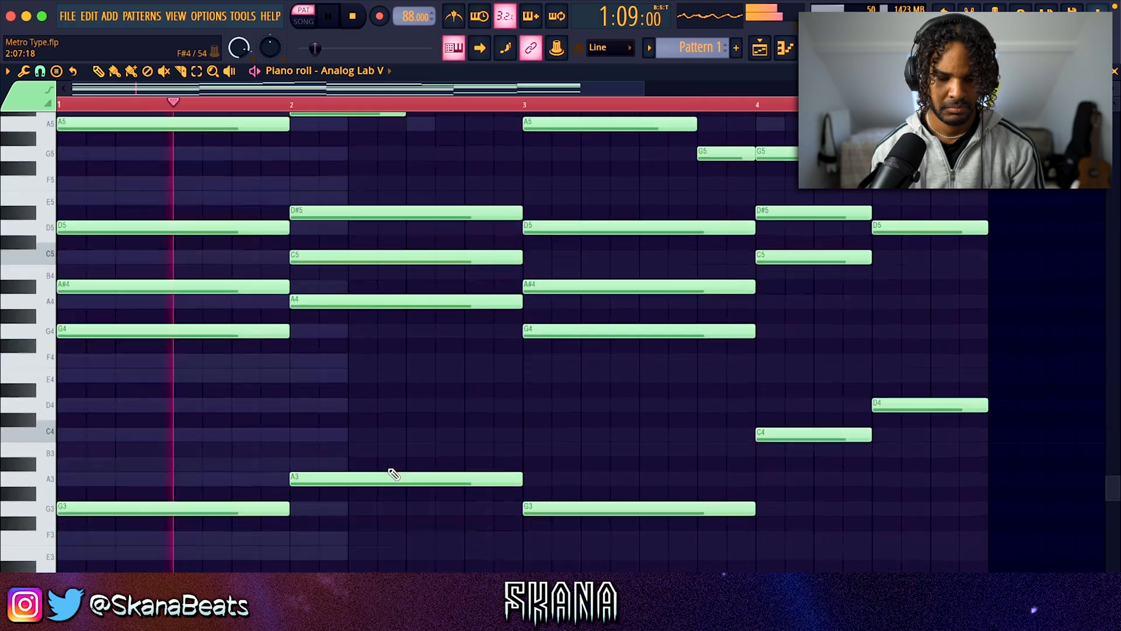
Copy the bass notes G3, A3, G3, C4 and D4 from the Analog Lab V part into the Kontakt channel.
left_click_drag(205, 569, 909, 387)
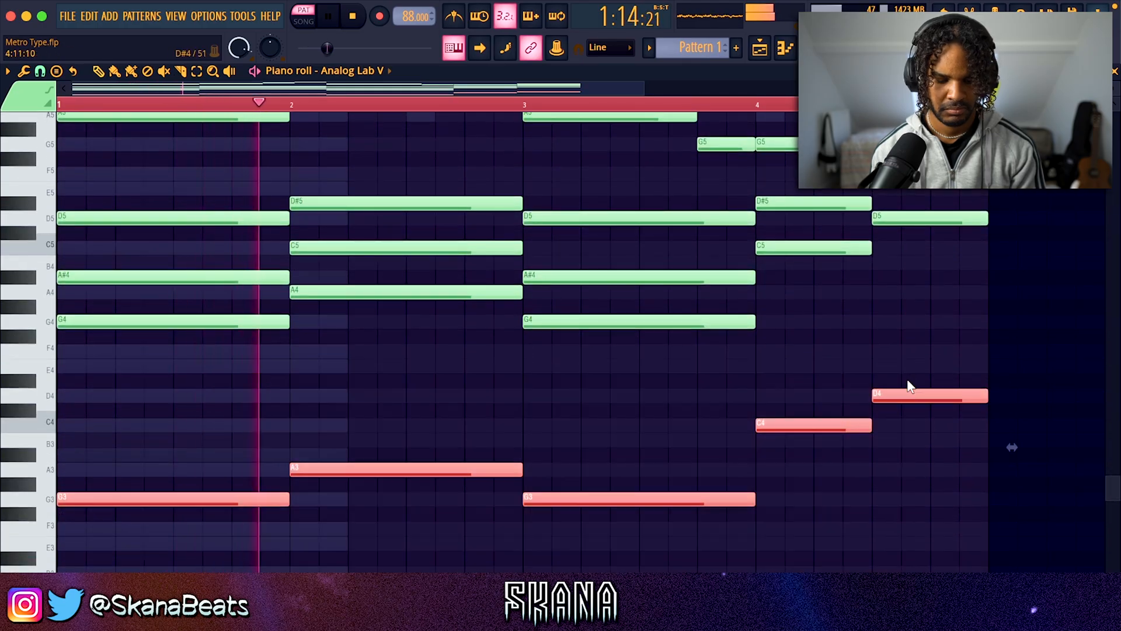
left_click(389, 71)
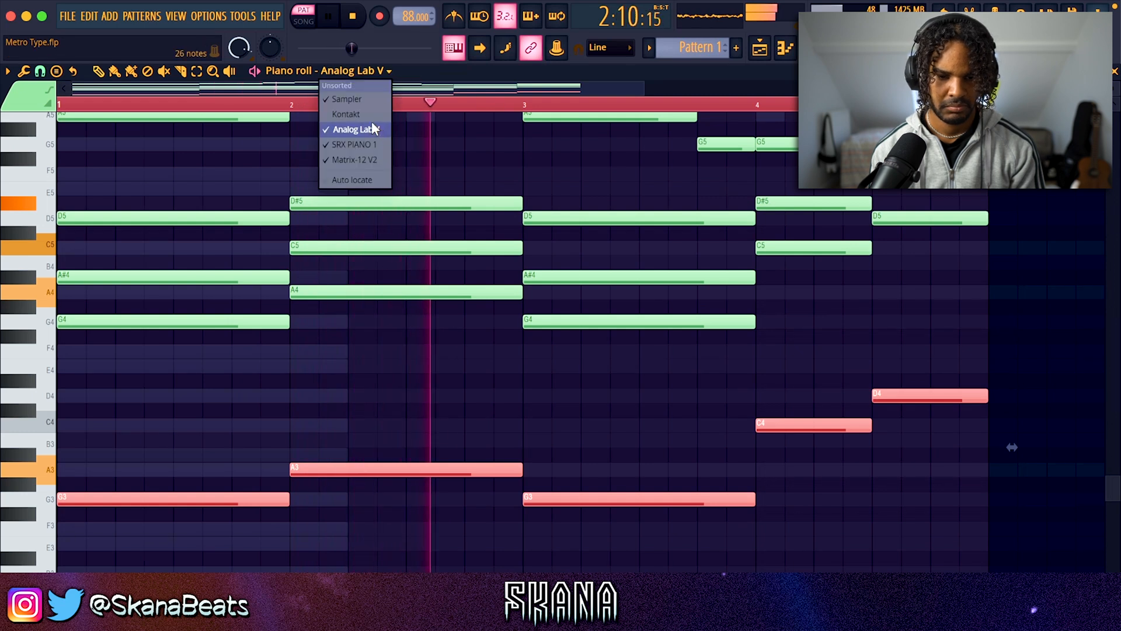
left_click(345, 114)
key("space")
scroll(552, 331, "up", 1)
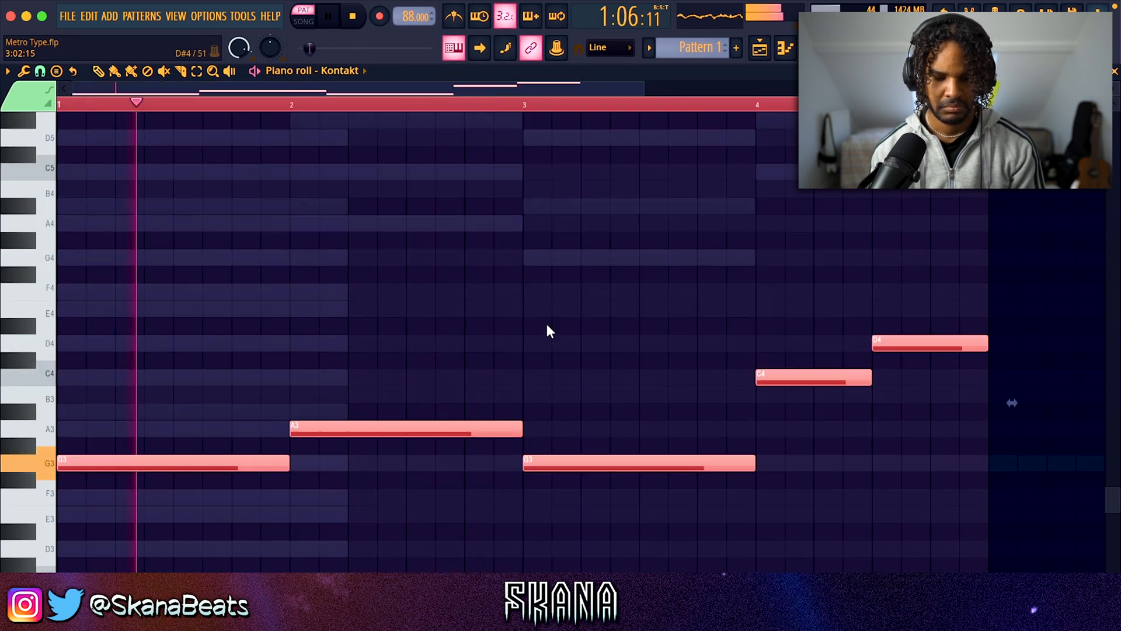
Raise the velocity of all Kontakt bass notes to maximum and close the piano roll.
left_click_drag(347, 557, 344, 546)
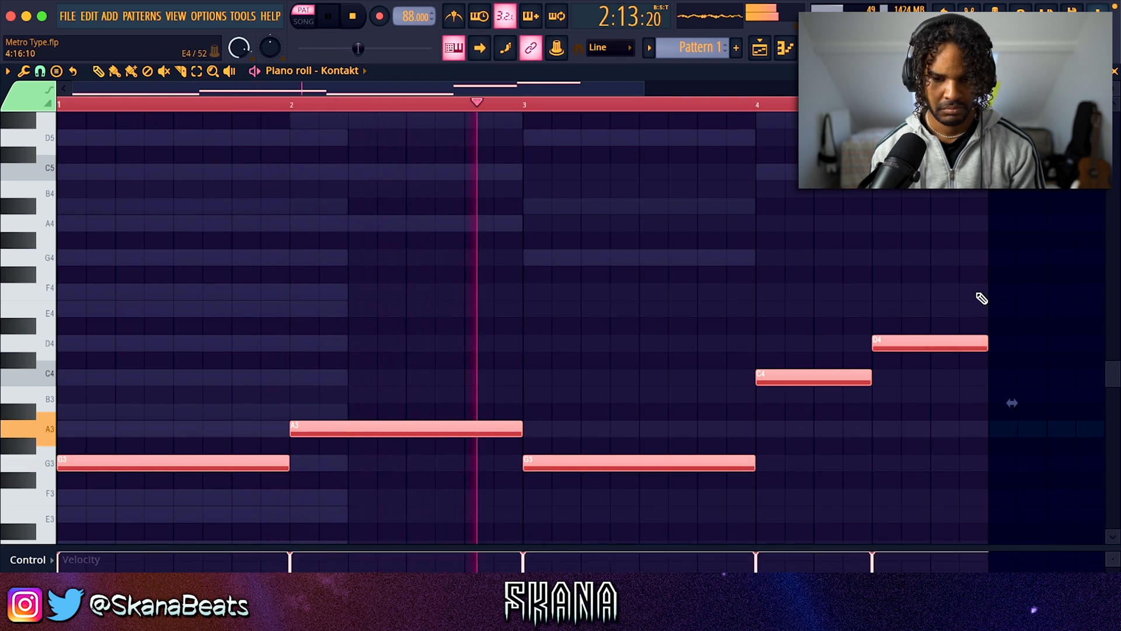
left_click(862, 48)
left_click(862, 48)
scroll(792, 230, "down", 2)
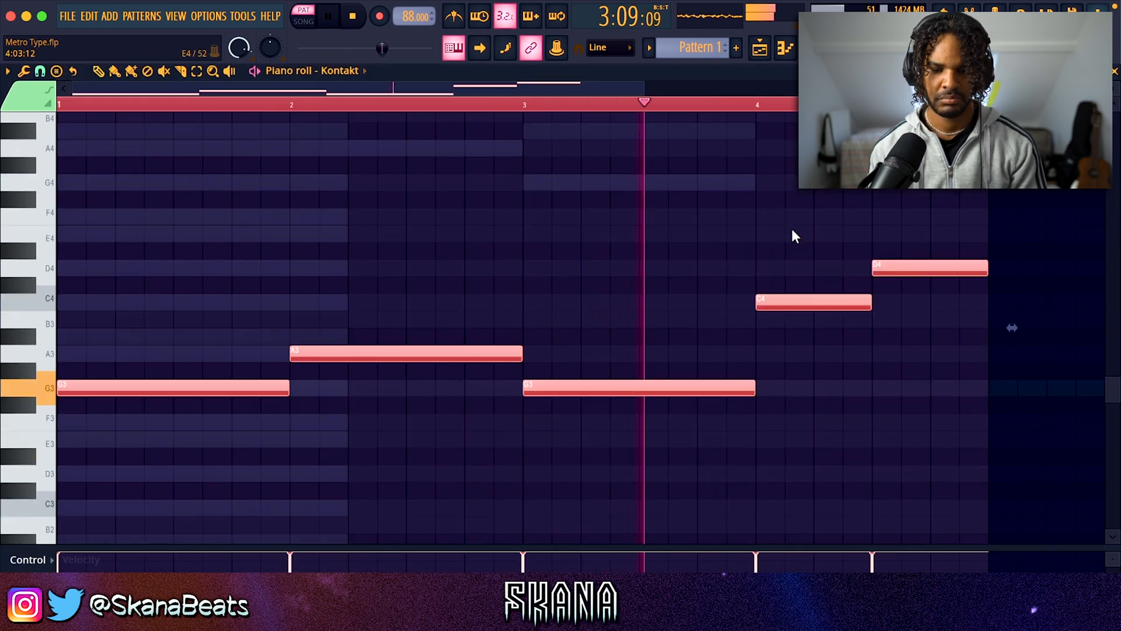
left_click(1114, 72)
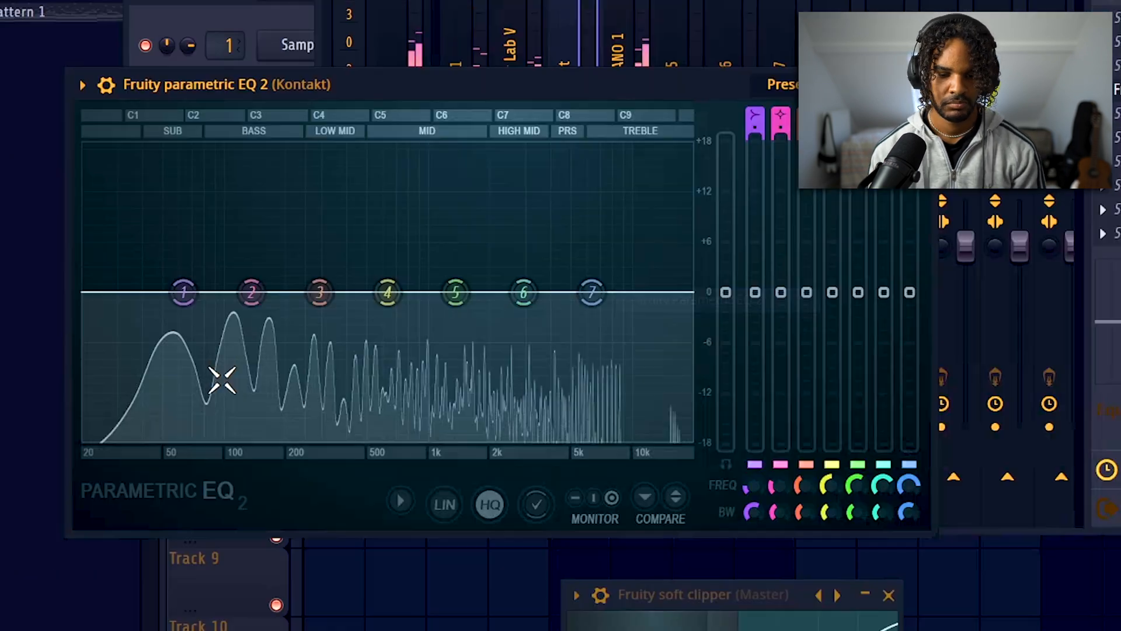
Shape the Kontakt bass in Fruity Parametric EQ 2, boosting band 2 and cutting band 7 by about 6 dB each.
left_click_drag(250, 290, 226, 241)
mouse_move(525, 294)
left_mouse_down()
mouse_move(508, 318)
mouse_move(514, 292)
left_mouse_up()
left_click_drag(592, 292, 580, 341)
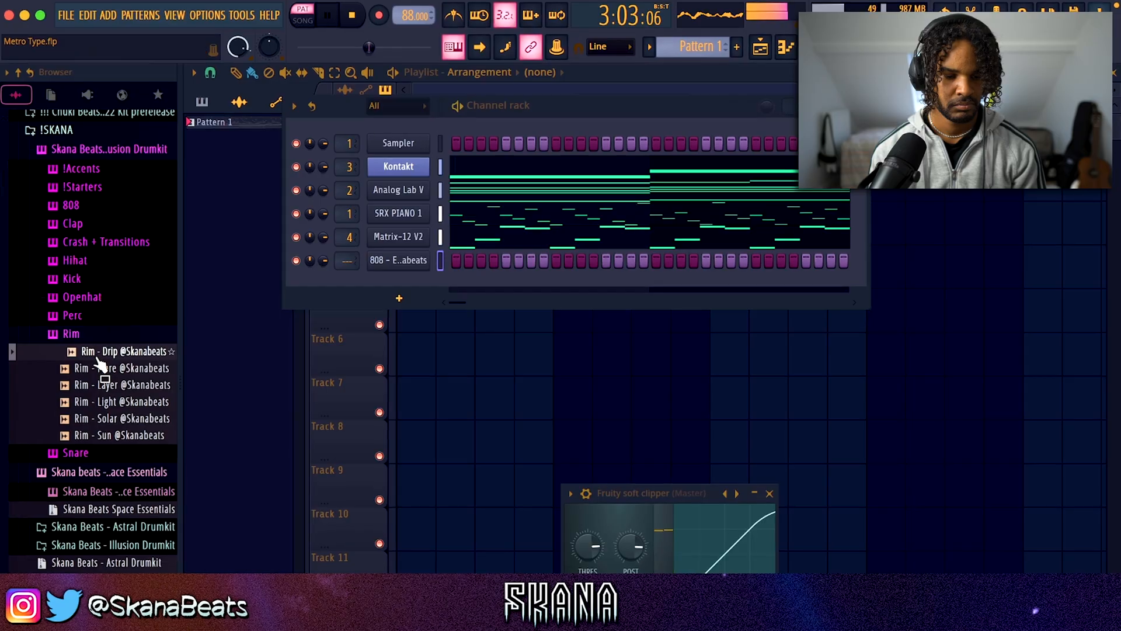
Add the Rim - Drip sample to the channel rack and place hits on steps 5, 13, 21 and 29.
left_click_drag(117, 350, 522, 285)
key("space")
left_click(505, 284)
key("space")
left_click(607, 283)
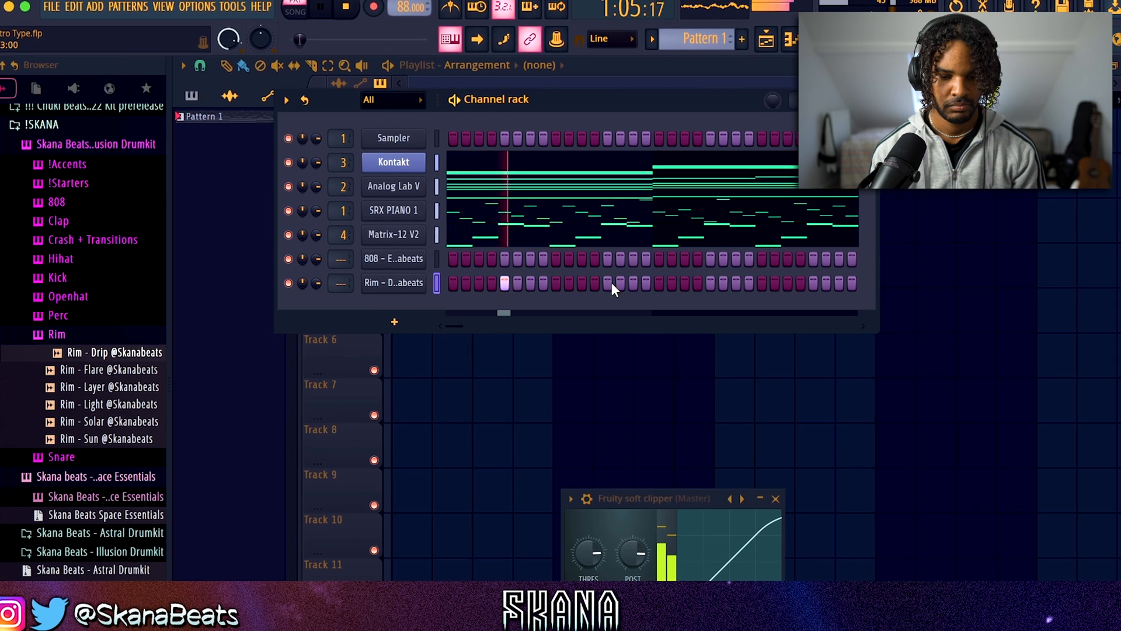
left_click(711, 283)
left_click(815, 283)
Convert the Rim - Drip steps to piano roll notes, repeat them across bars 3 and 4, and add an extra hit in bar 4.
right_click(411, 285)
left_click(443, 281)
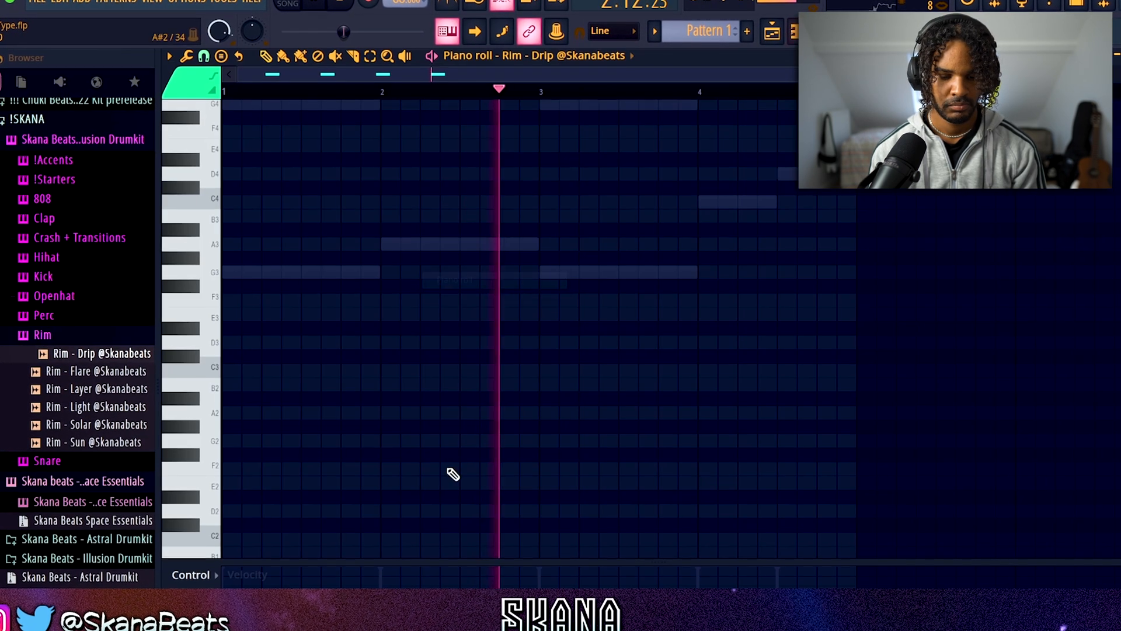
key("ctrl+a")
key("ctrl+b")
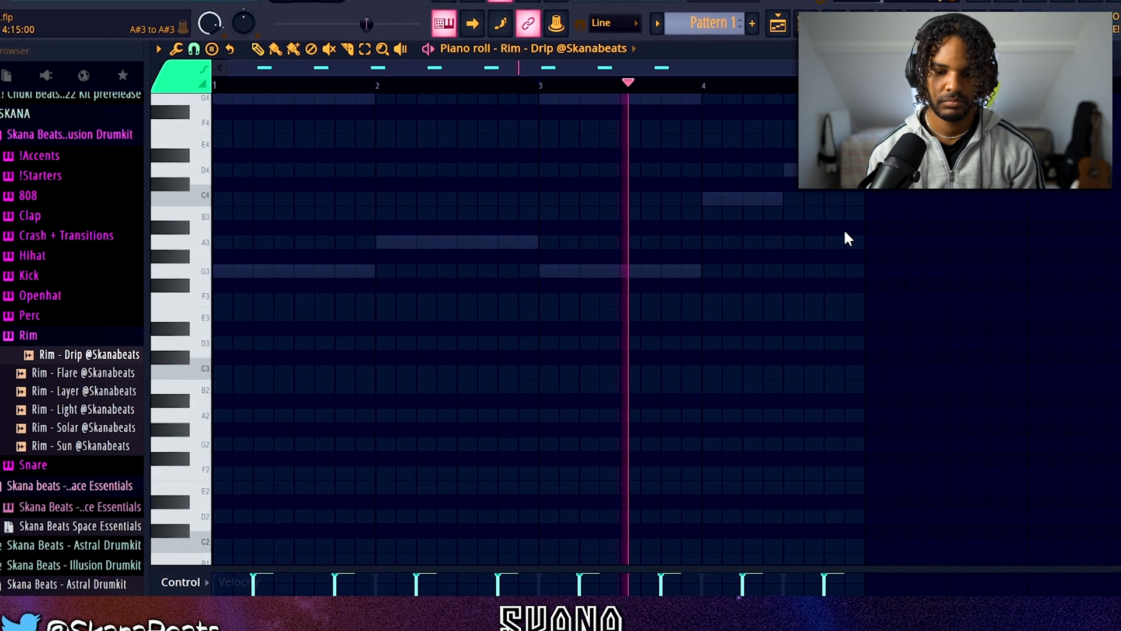
right_click(844, 207, "ctrl")
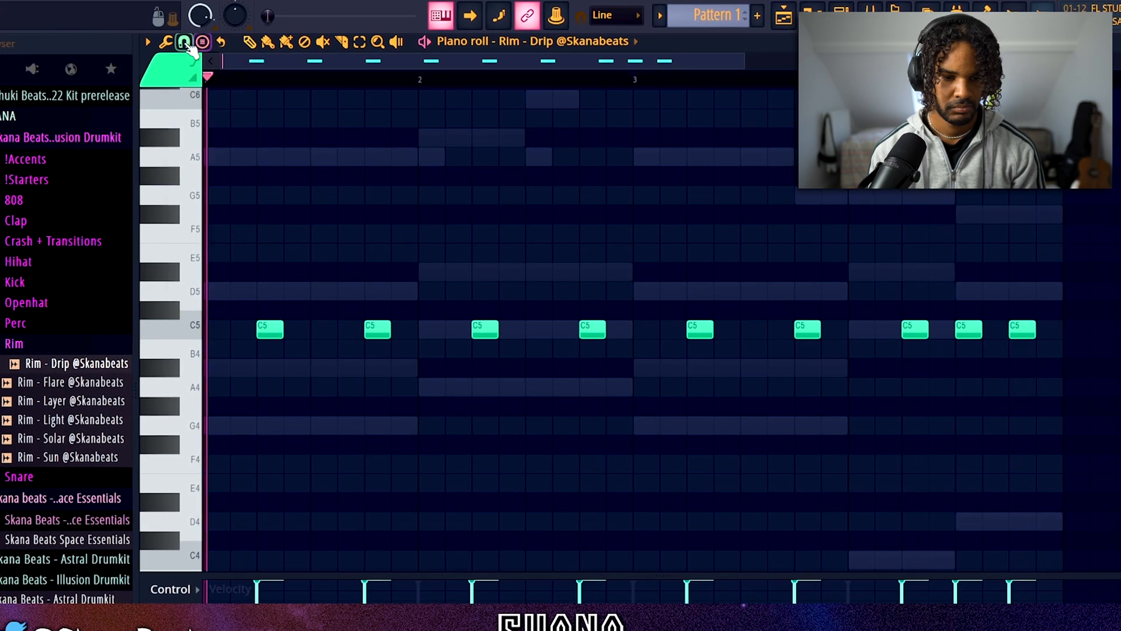
Set the piano roll snap to 1/4 beat and shift the extra Rim - Drip hit in bar 4 one step later.
left_click(185, 42)
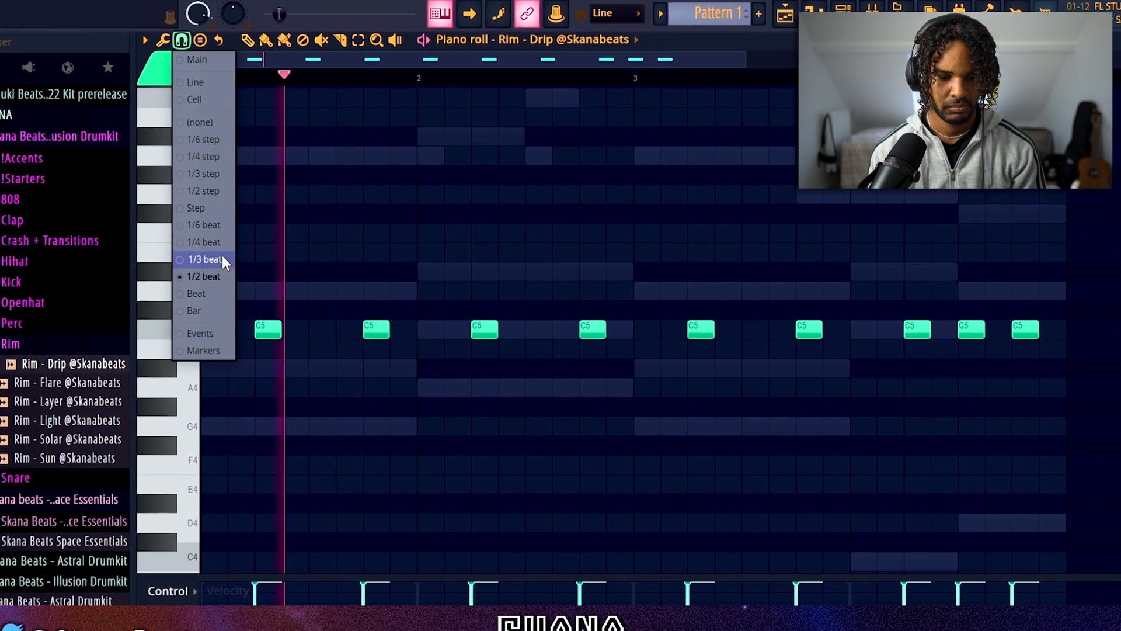
left_click(204, 242)
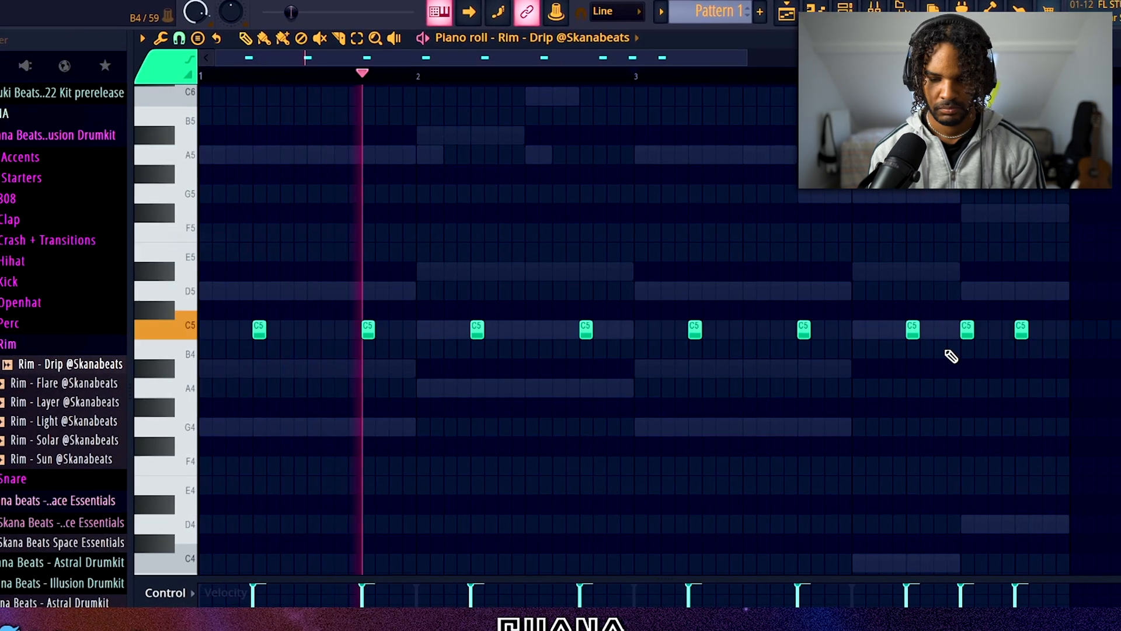
scroll(969, 332, "up", 4)
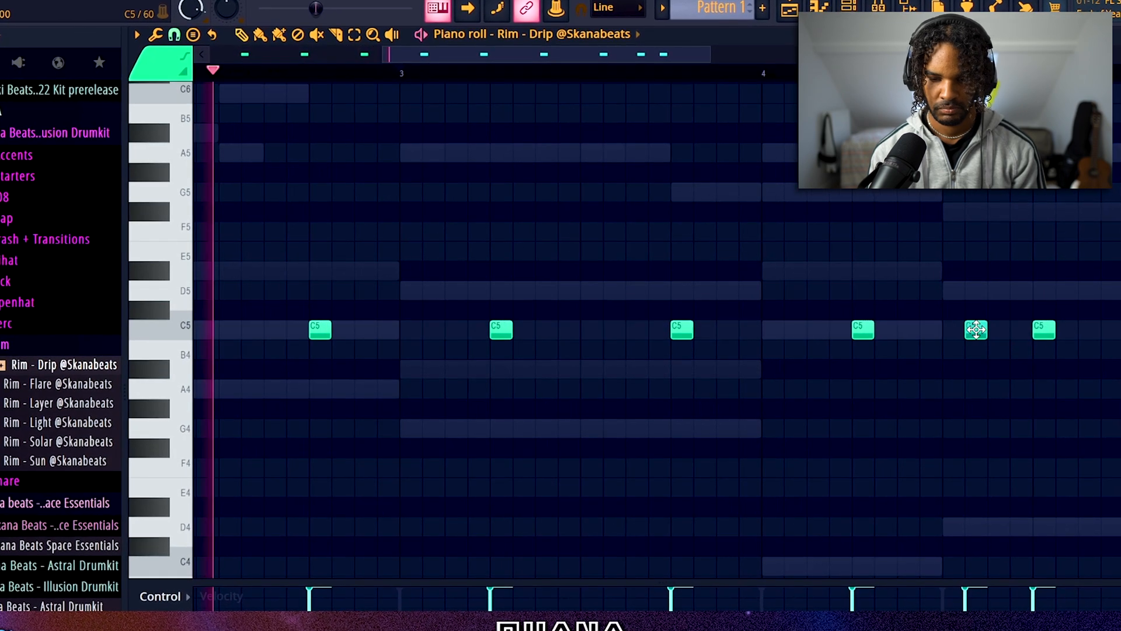
scroll(628, 293, "down", 4)
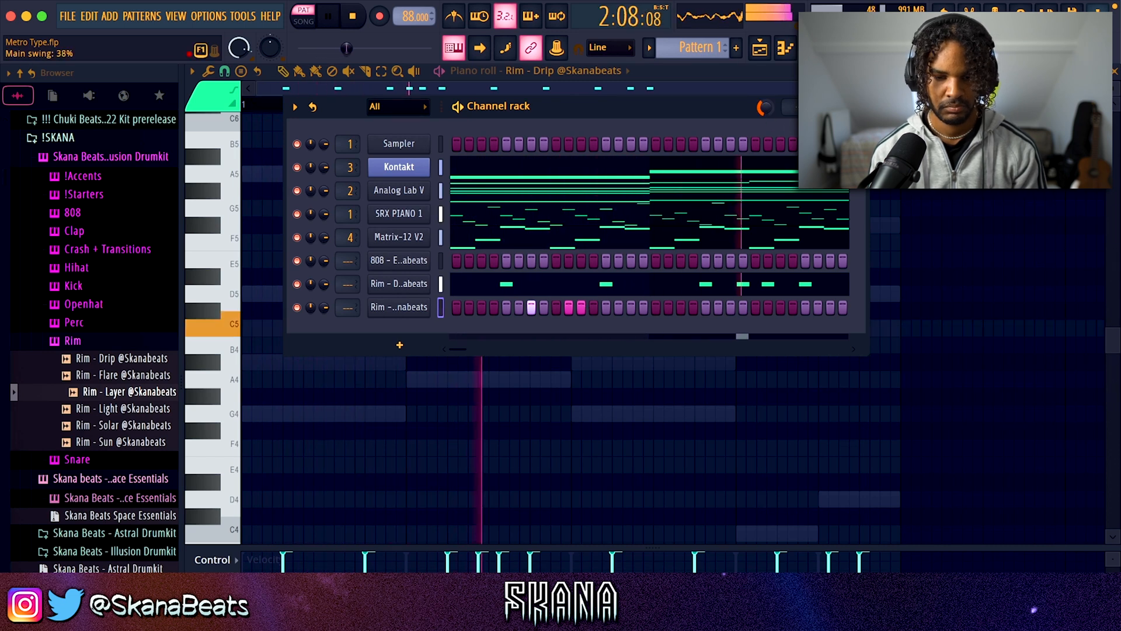
Convert the Rim - Layer steps to piano roll notes and repeat the three-hit phrase across the following bars.
right_click(422, 315)
left_click(454, 313)
key("space")
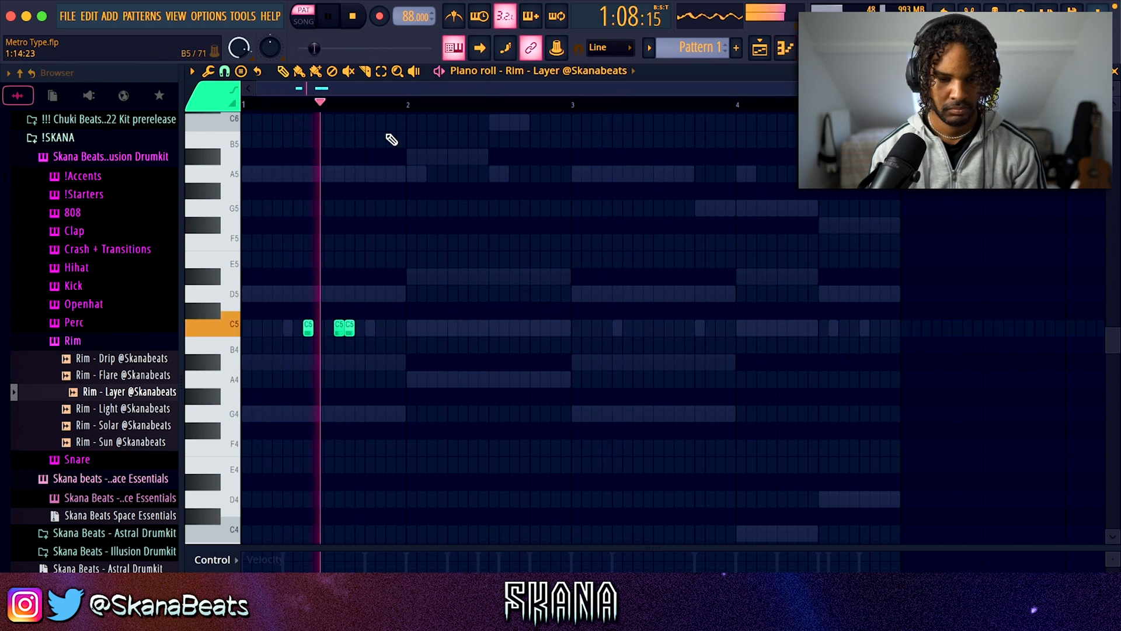
key("ctrl+a")
key("ctrl+b")
key("ctrl+b")
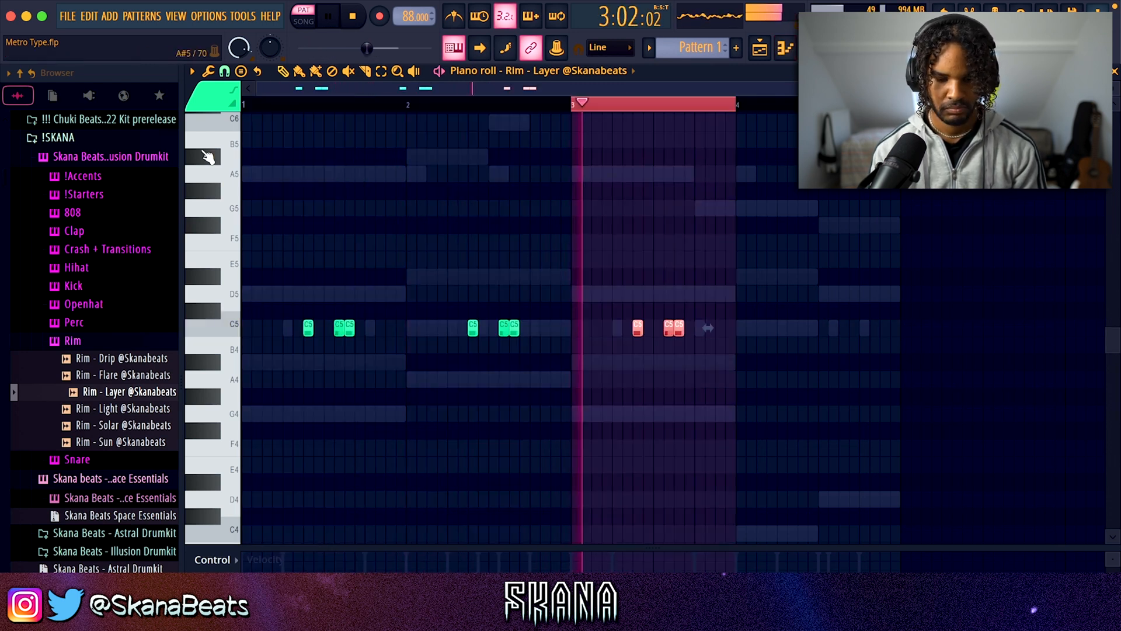
key("ctrl+b")
key("ctrl+d")
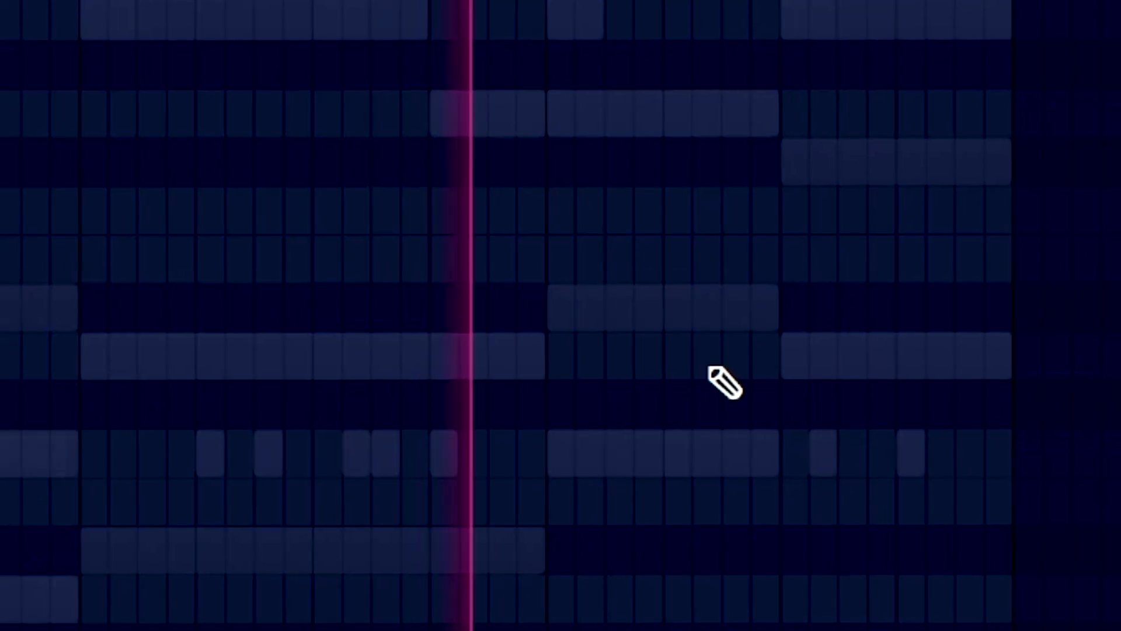
Place a single Perc - Chime note in the second half of bar 4.
left_click(822, 312)
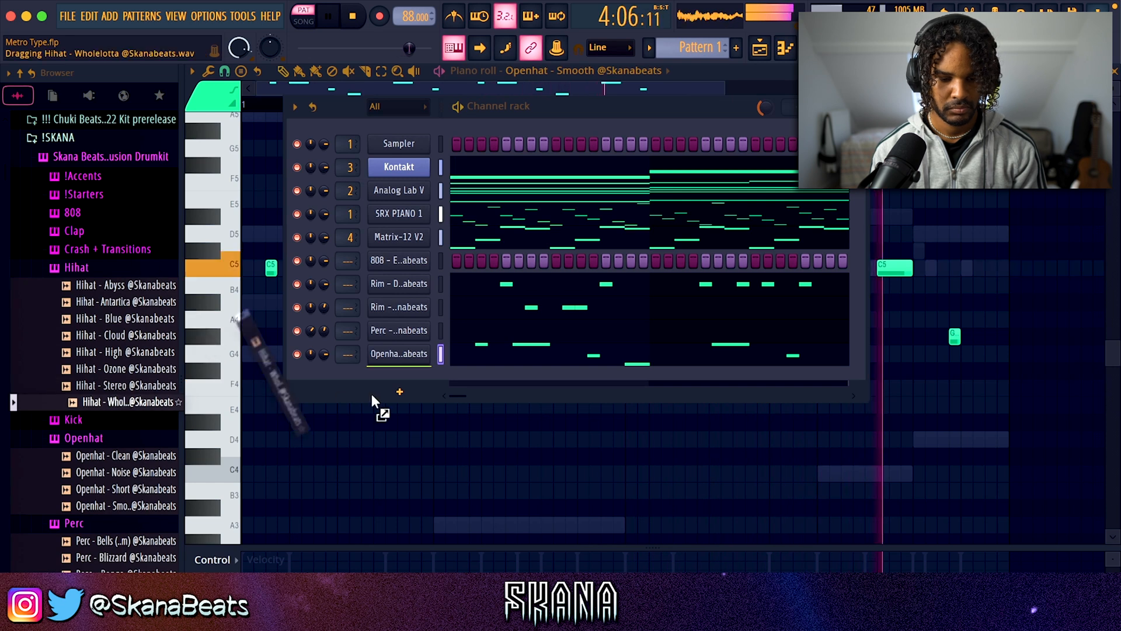
Add the Hihat - Wholelotta sample as a new channel below the open hat in the channel rack.
left_click_drag(372, 401, 374, 399)
right_click(383, 385)
left_click(608, 427)
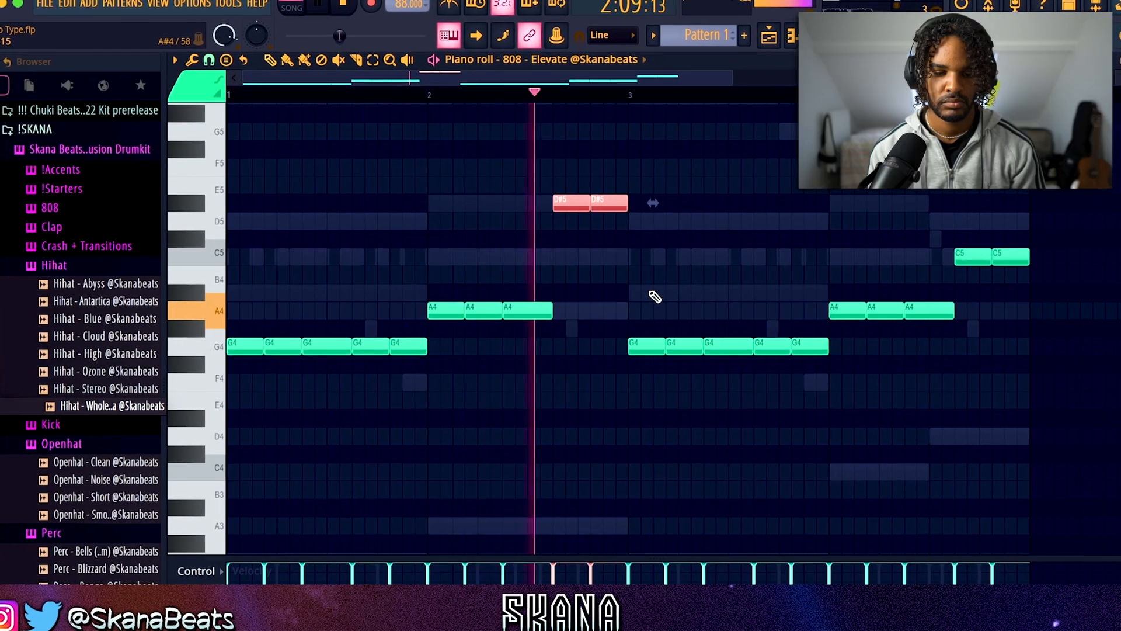
Raise all 808 - Elevate notes by one octave.
left_click(655, 295, "ctrl")
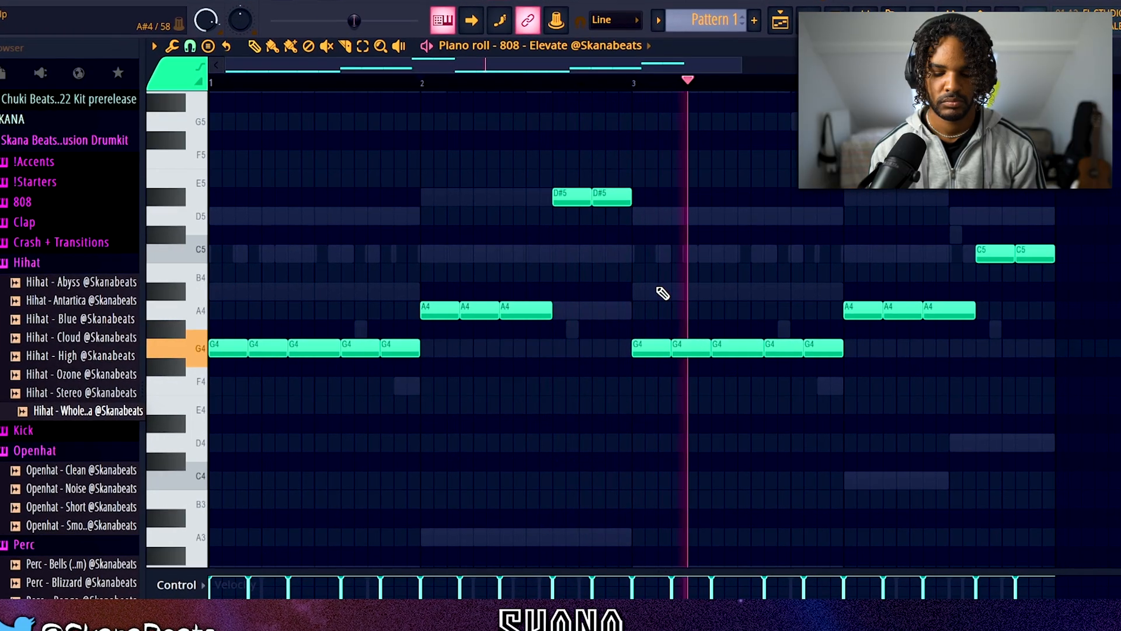
key("ctrl+Up")
scroll(661, 294, "up", 4)
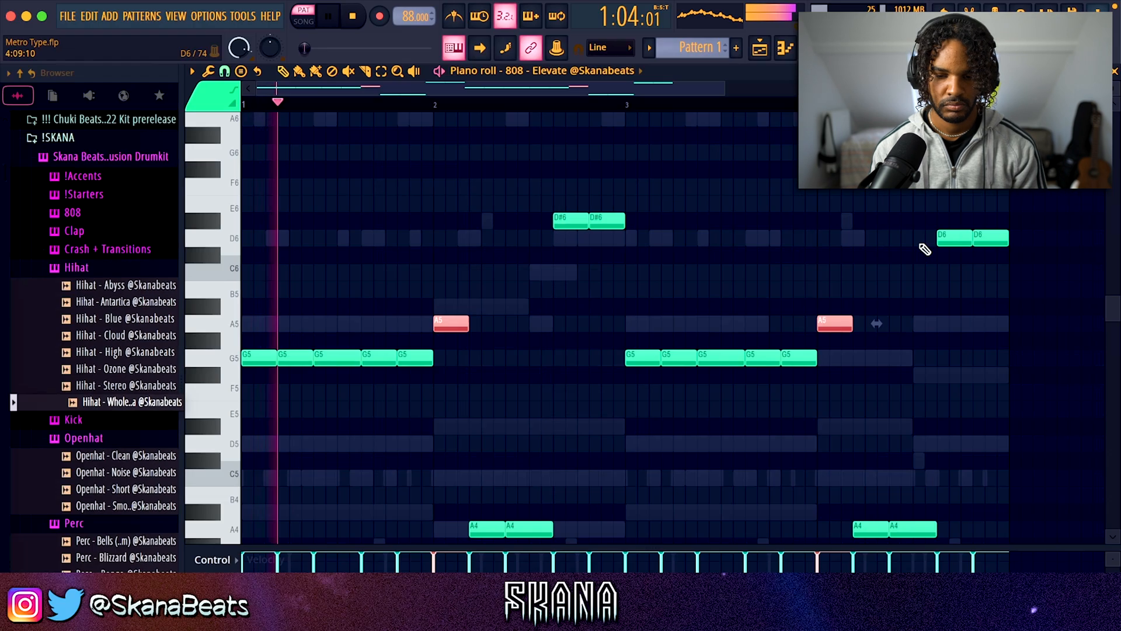
Lower the final D6 pair, the D#6 pair ending bar 2 and the last G5 of bar 3 by one octave.
key("ctrl+Down")
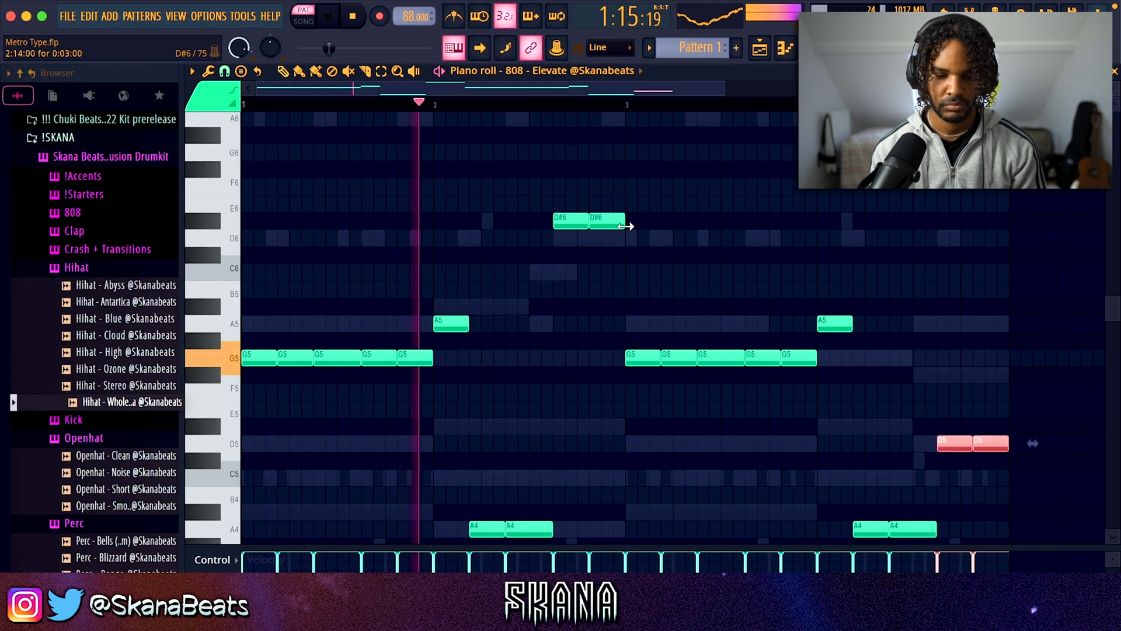
left_click_drag(629, 228, 515, 226)
key("ctrl+Down")
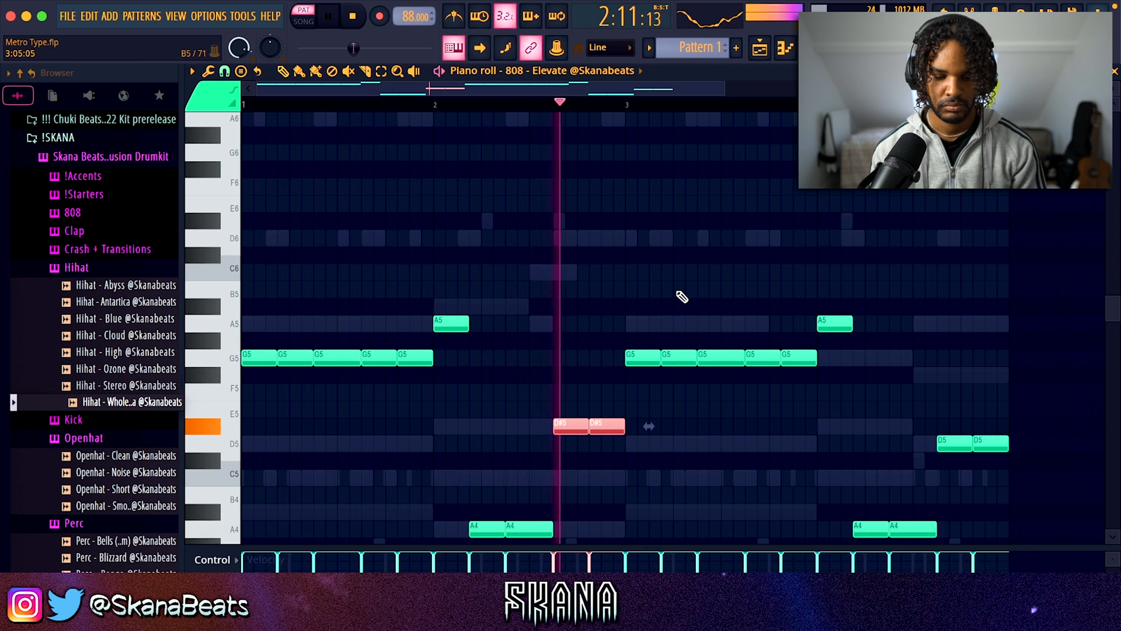
scroll(612, 307, "down", 3)
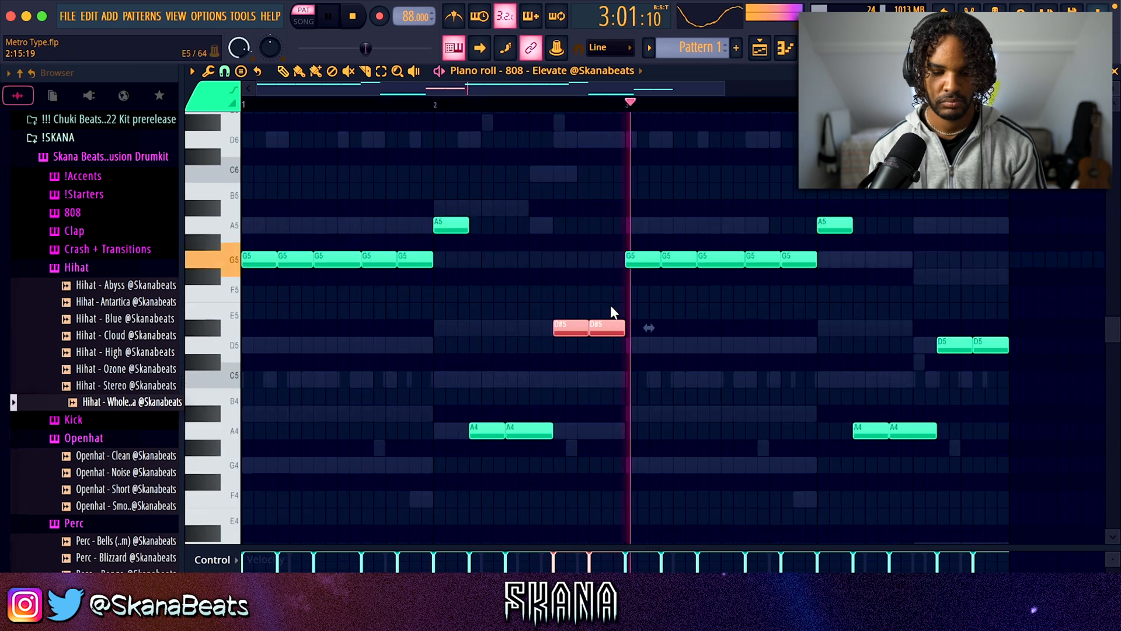
left_click(794, 261)
key("ctrl+Down")
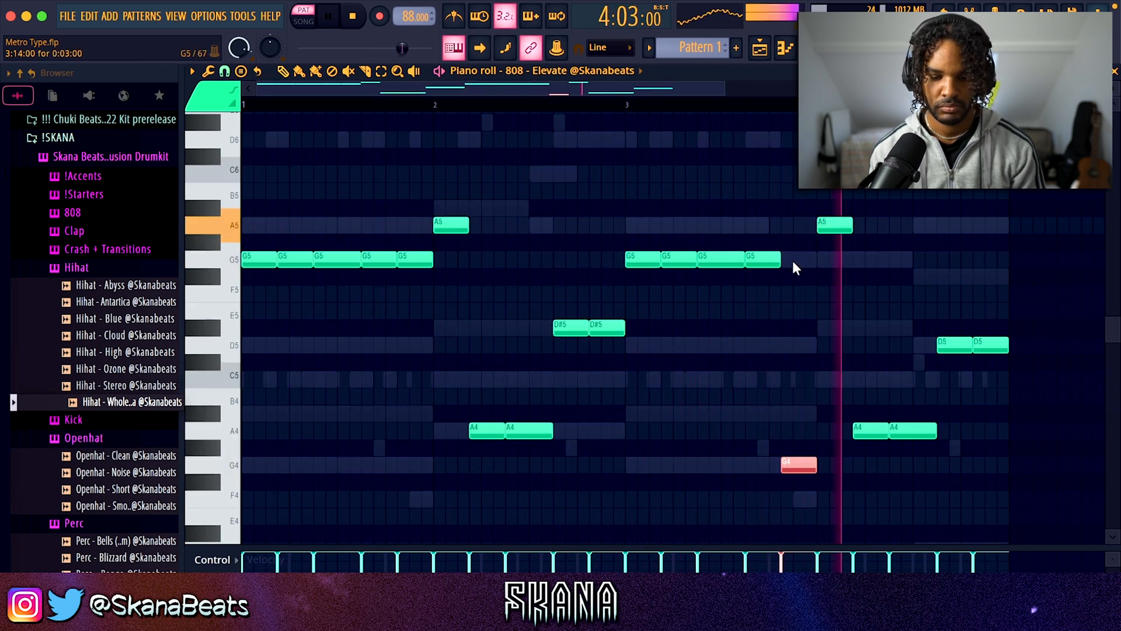
right_click(877, 302)
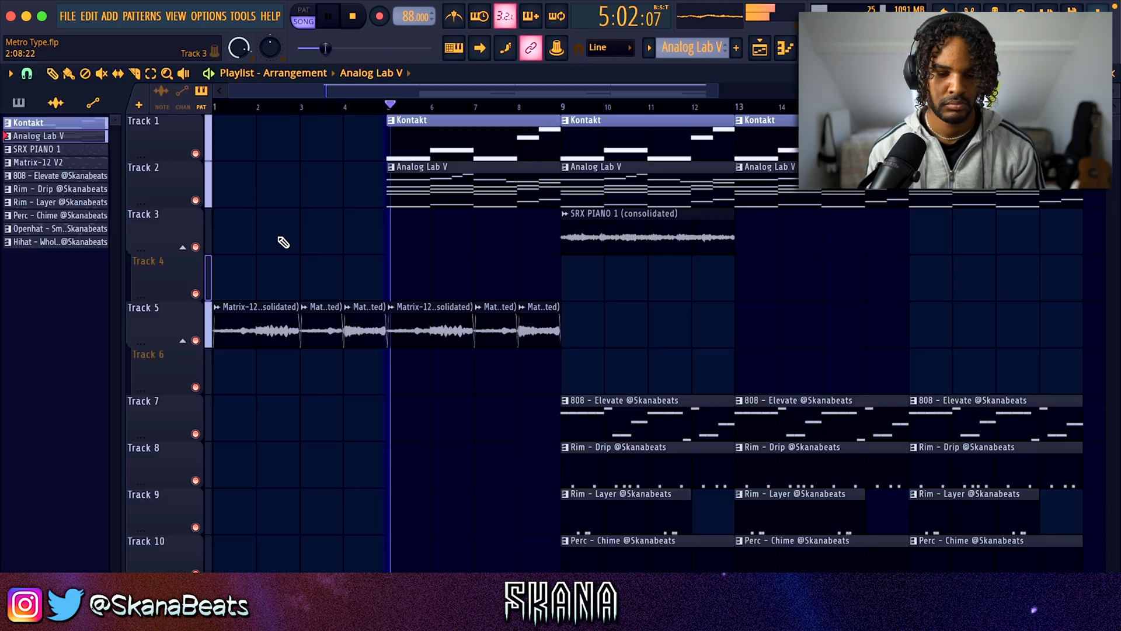
Duplicate the SRX PIANO 1 clip to bar 13 and delete the Analog Lab V clip at bar 9.
scroll(283, 242, "down", 5)
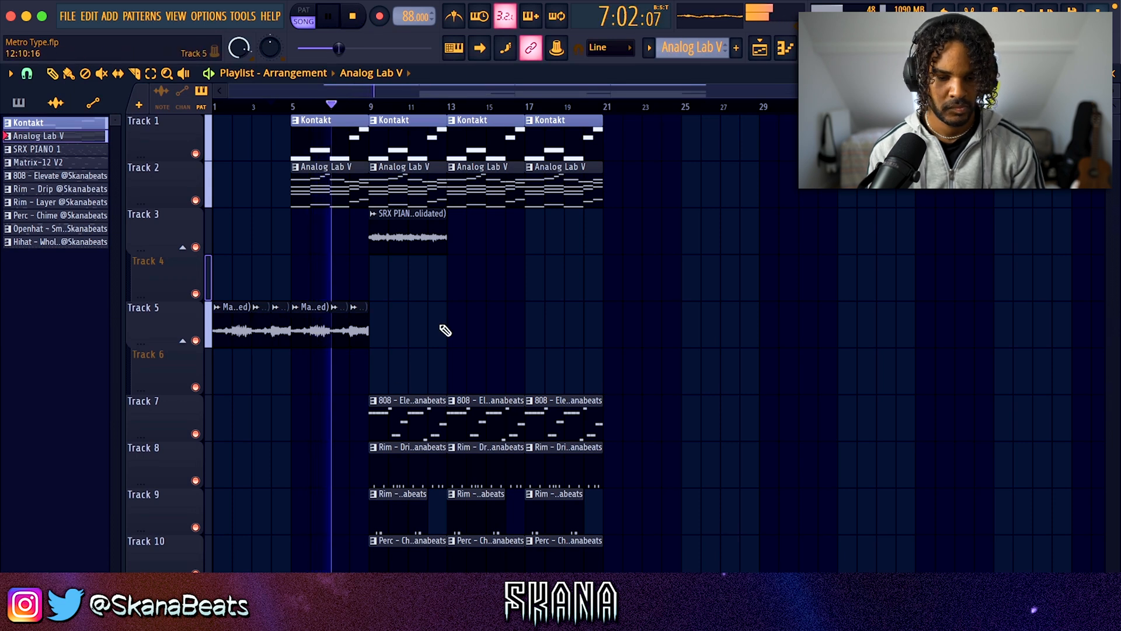
scroll(255, 257, "up", 3)
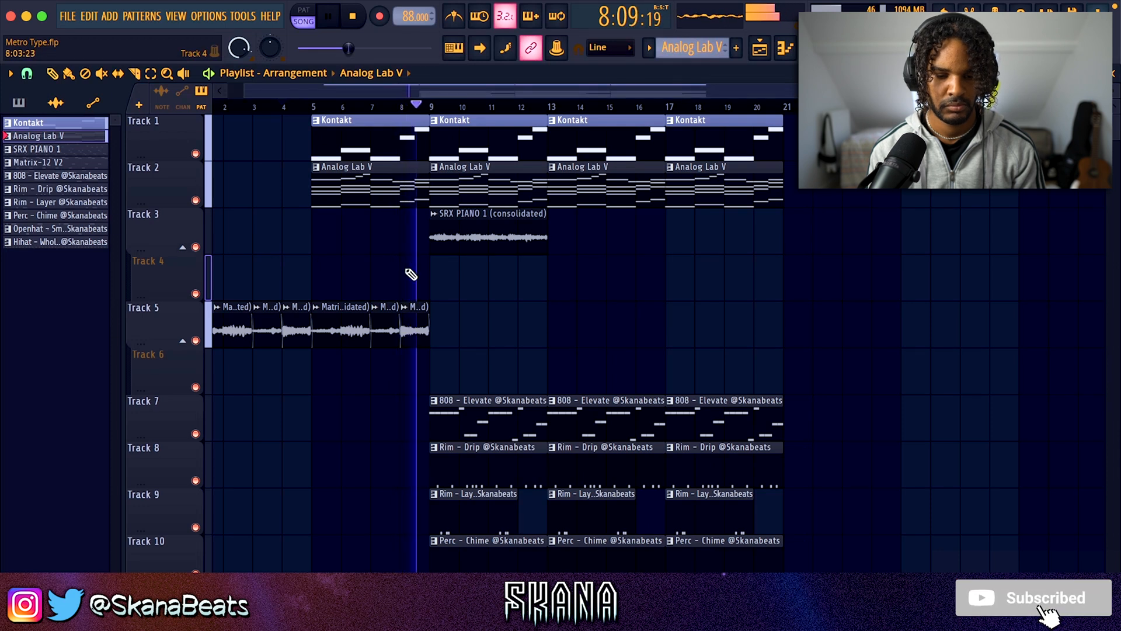
left_click(485, 212)
key("ctrl+b")
right_click(485, 183)
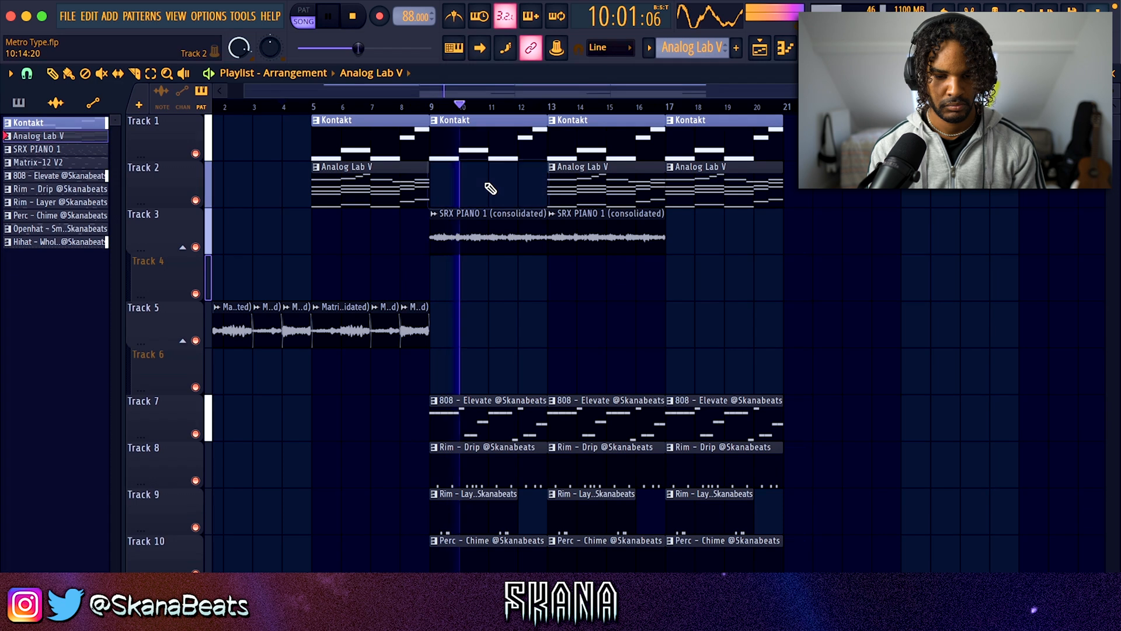
Repeat the Matrix-12 V2 clips over bars 9 to 16 and extend all Rim - Layer clips to four bars.
left_click_drag(445, 328, 582, 314)
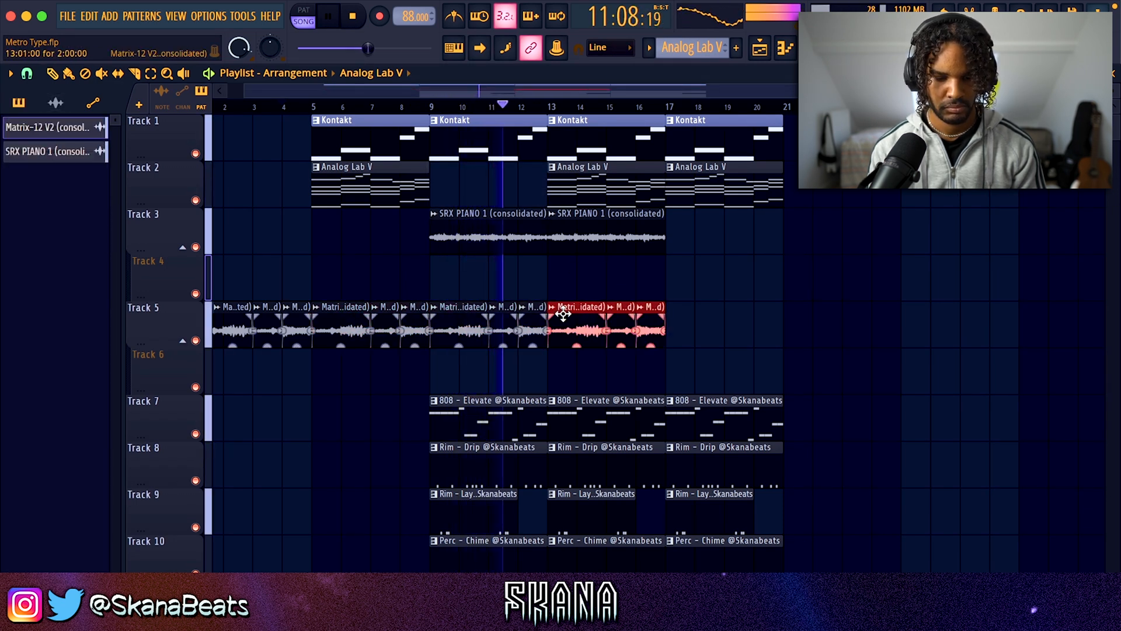
double_click(183, 511)
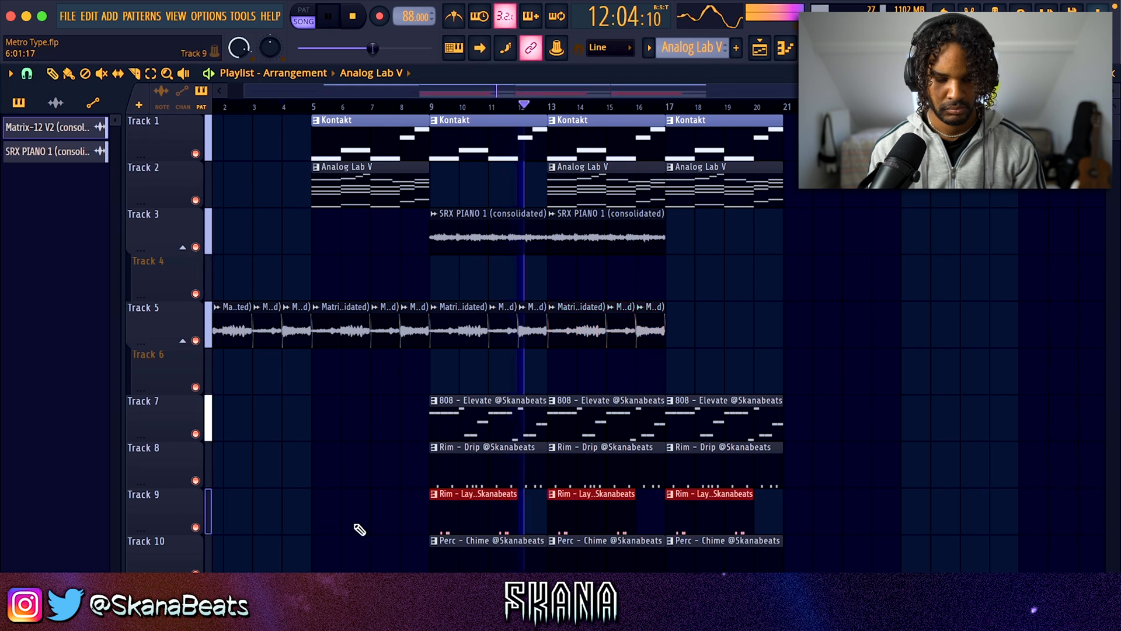
left_click_drag(516, 497, 538, 498)
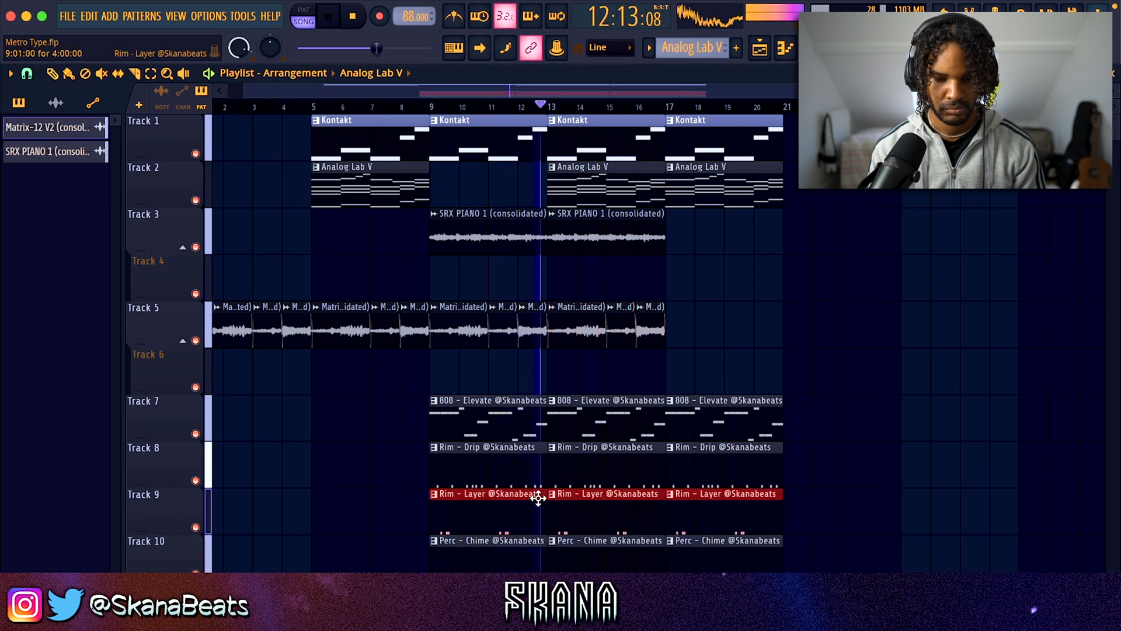
Delete the Kontakt clips at bars 9 and 13 and slightly lower the Insert 2 mixer fader.
right_click(514, 127)
right_click(583, 133)
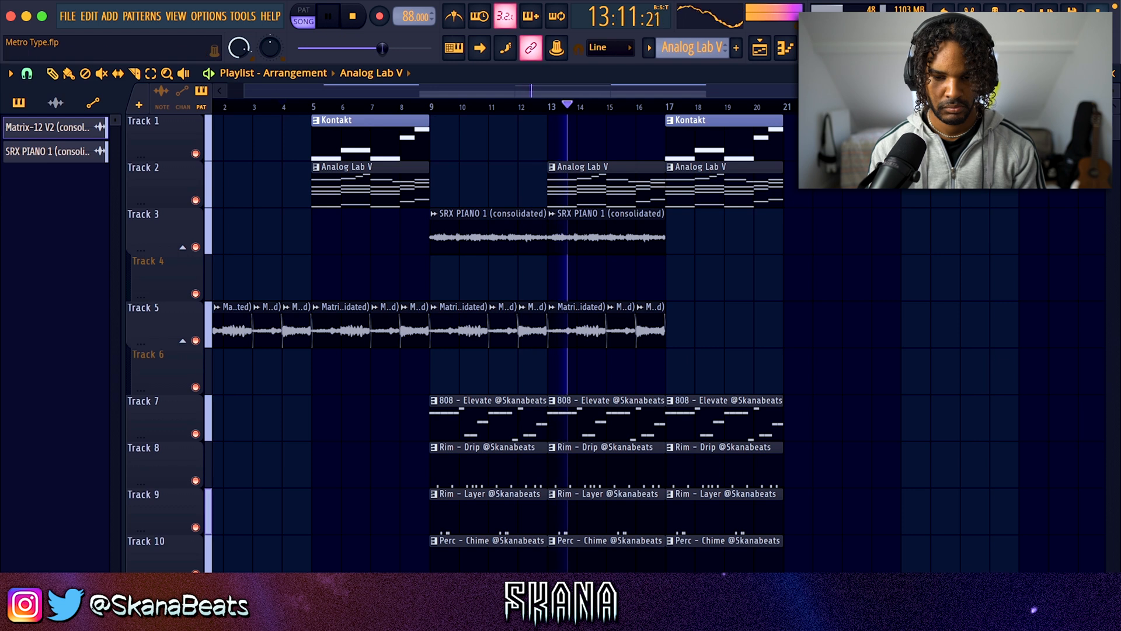
key("F9")
left_click_drag(359, 301, 359, 313)
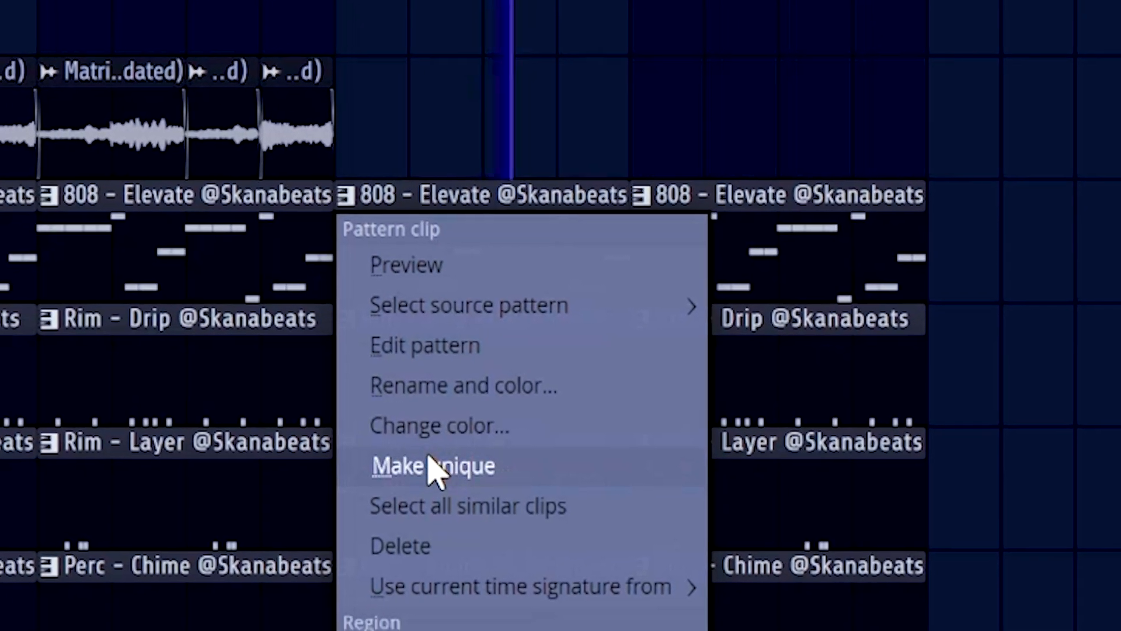
Make the 808 - Elevate clip at bar 17 a unique pattern and check its notes in the piano roll.
left_click(430, 465)
left_click(455, 225)
key("ctrl+b")
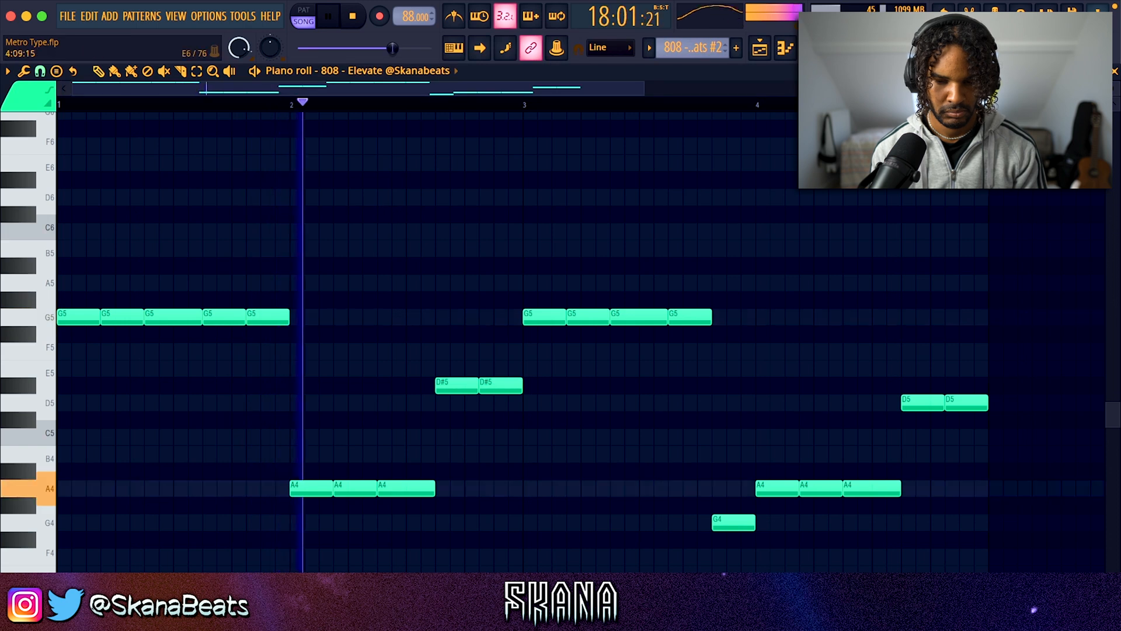
left_click(1116, 73)
Duplicate the drum clips from bars 21 to 24 and move the copies to bar 33.
scroll(992, 326, "left", 5)
scroll(963, 329, "down", 1)
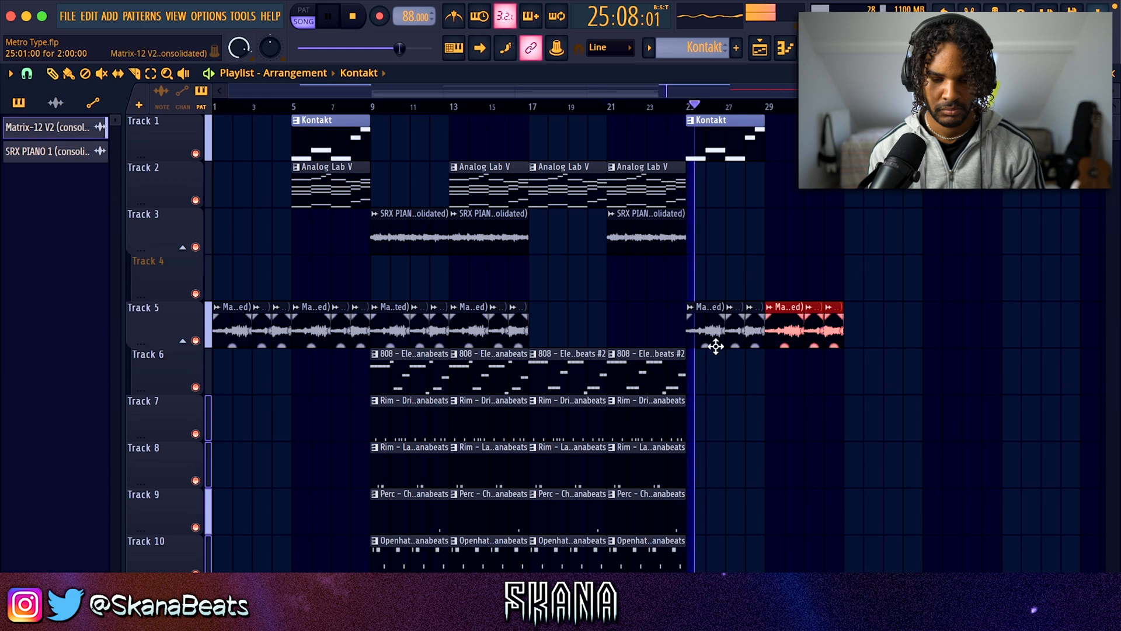
left_click_drag(665, 350, 654, 553)
key("ctrl+b")
left_click_drag(741, 555, 899, 554)
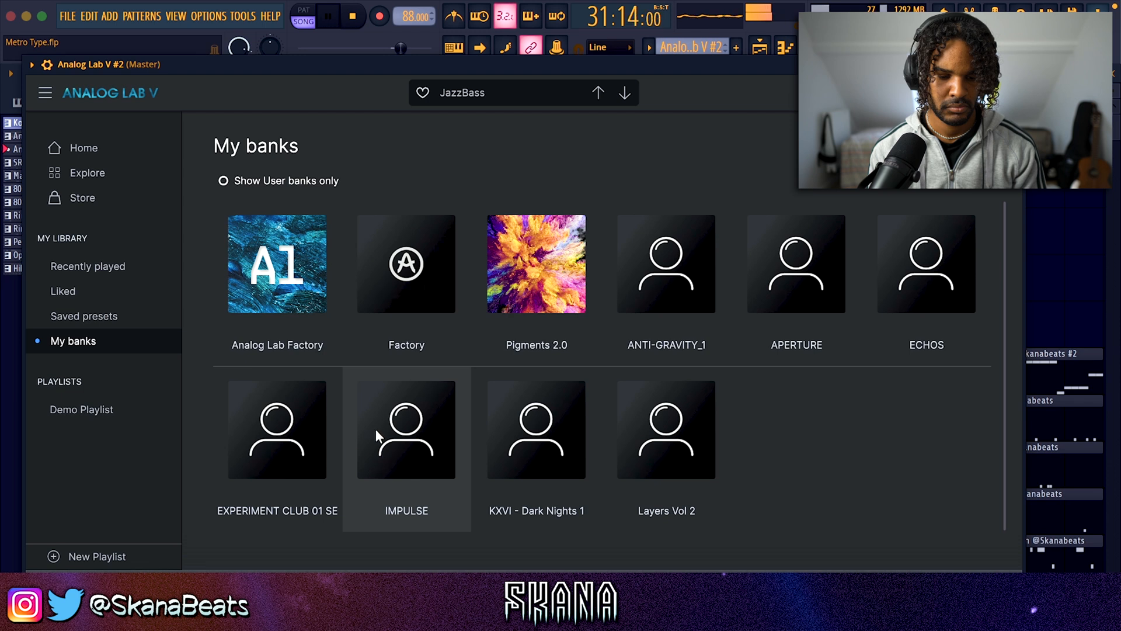
Open the IMPULSE bank in Analog Lab V #2 and choose a sound from it.
left_click(376, 428)
left_click(369, 357)
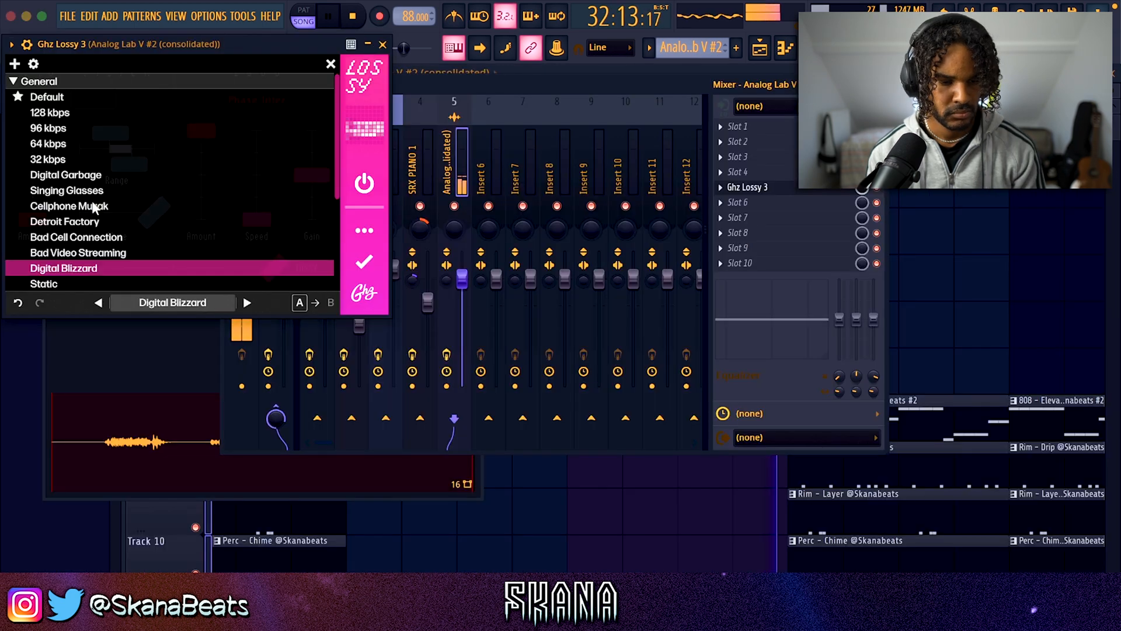
Load the Cellphone Muzak preset in Ghz Lossy 3 on the consolidated Analog Lab V #2 insert and close the preset list.
left_click(94, 208)
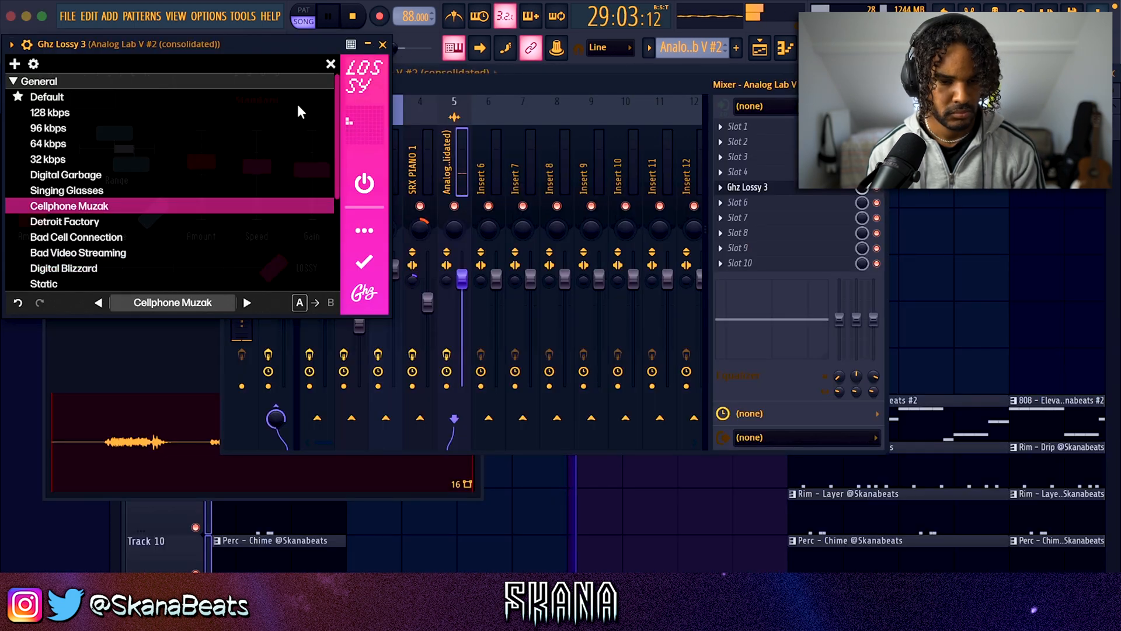
left_click(329, 64)
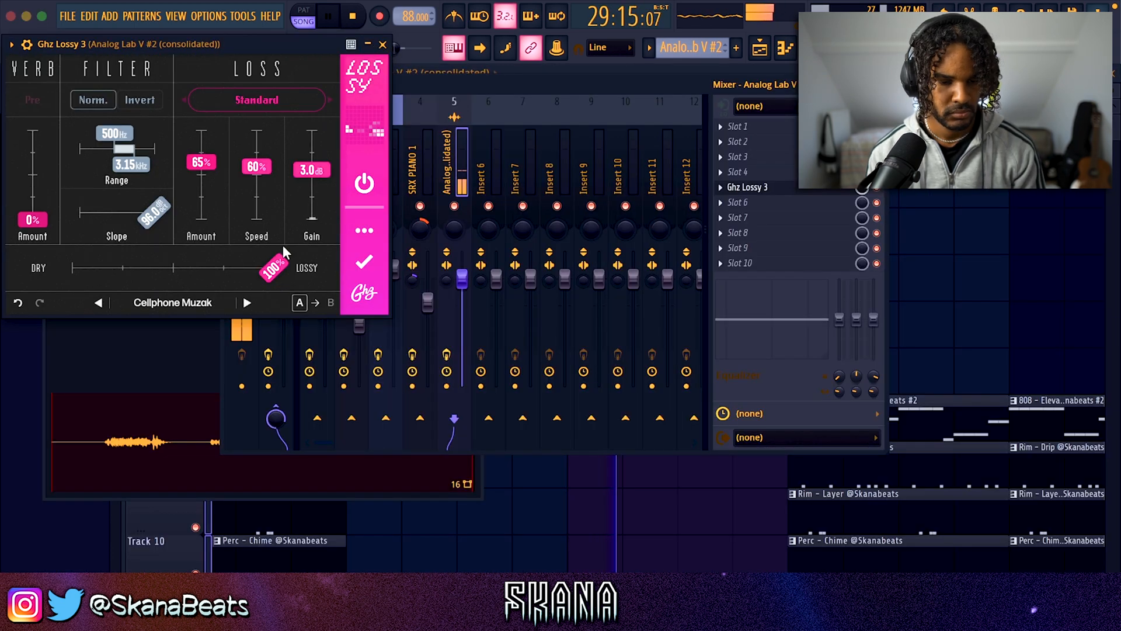
Add Fruity Parametric EQ 2 after Ghz Lossy 3 on the consolidated Analog Lab V #2 insert and pan the insert 27% right.
left_click(385, 45)
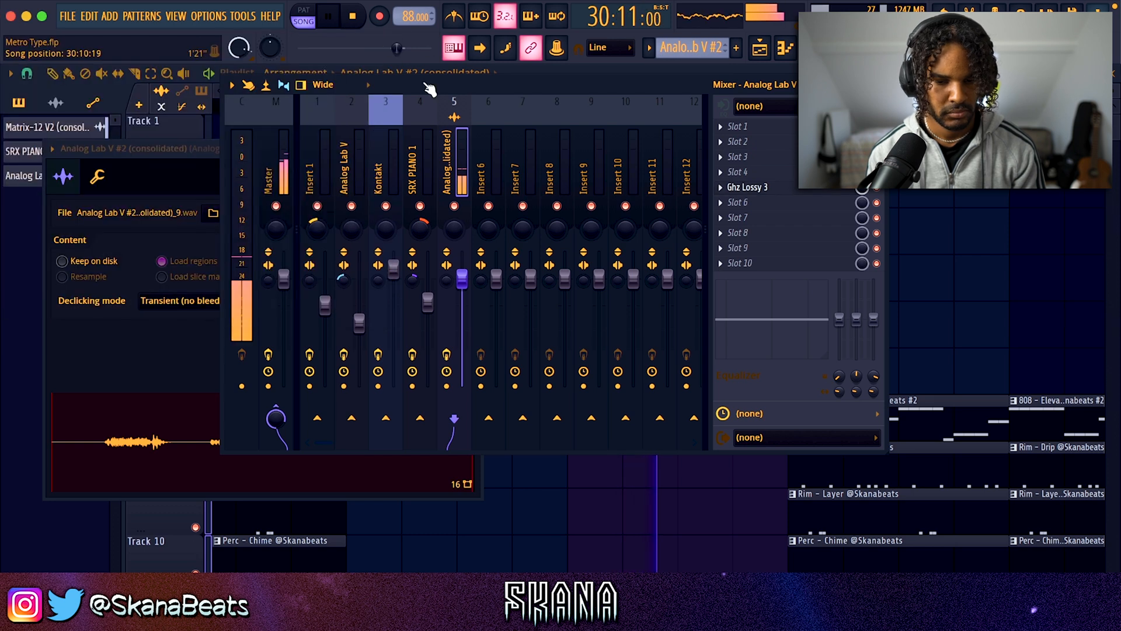
left_click(760, 204)
left_click(749, 192)
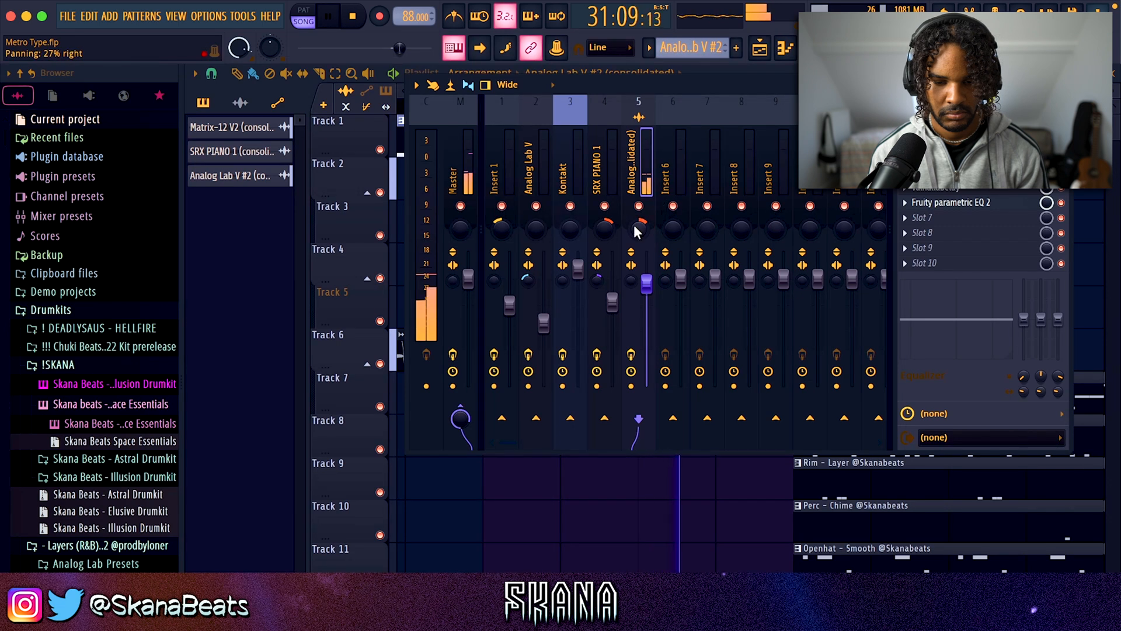
left_click(1063, 85)
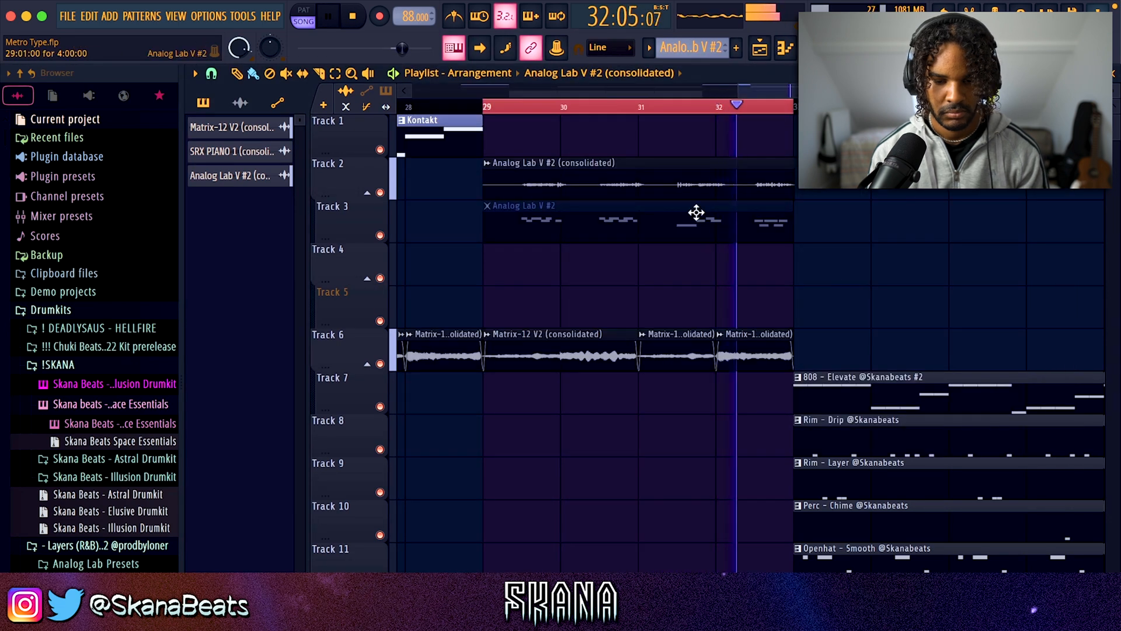
Switch the channel rack to the Unsorted channels and add another Analog Lab V instrument.
key("F6")
key("space")
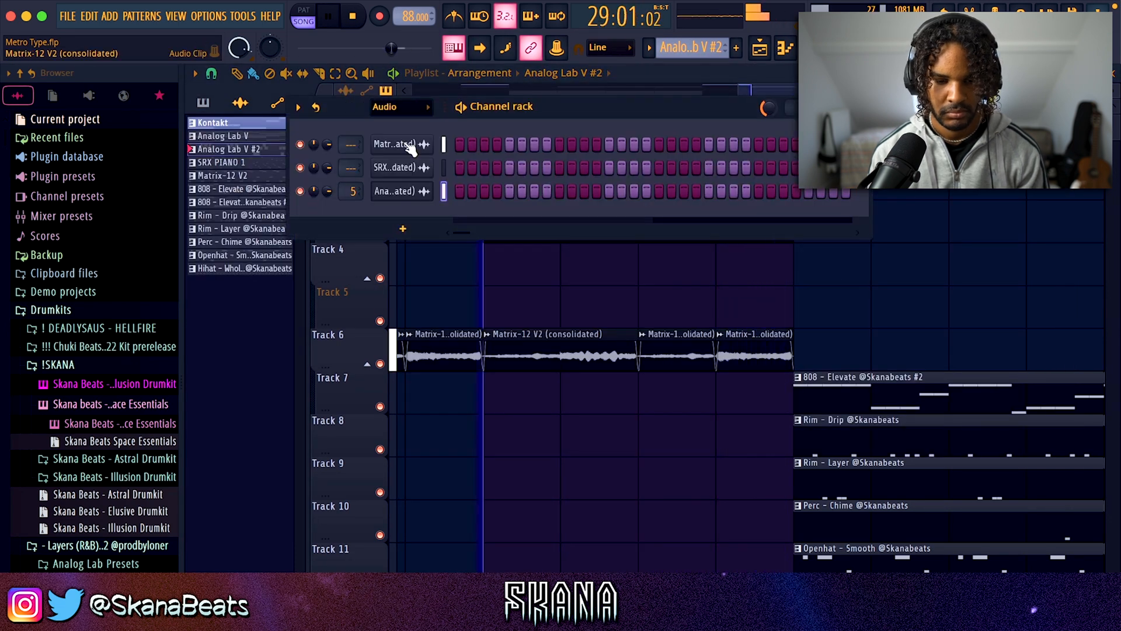
left_click(402, 106)
left_click(401, 160)
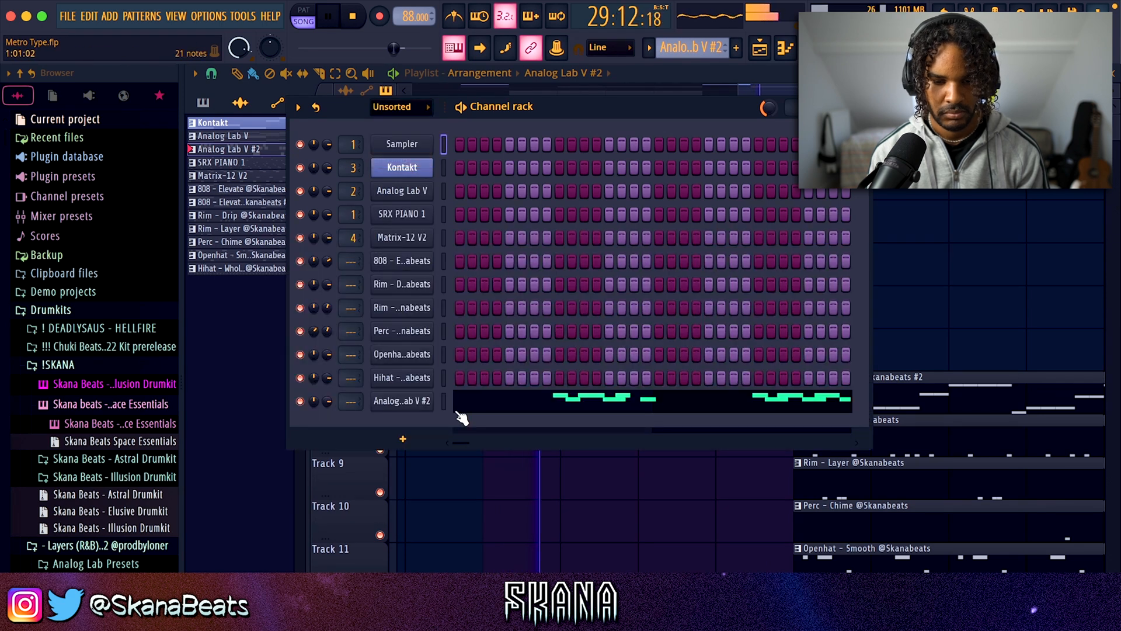
left_click(403, 438)
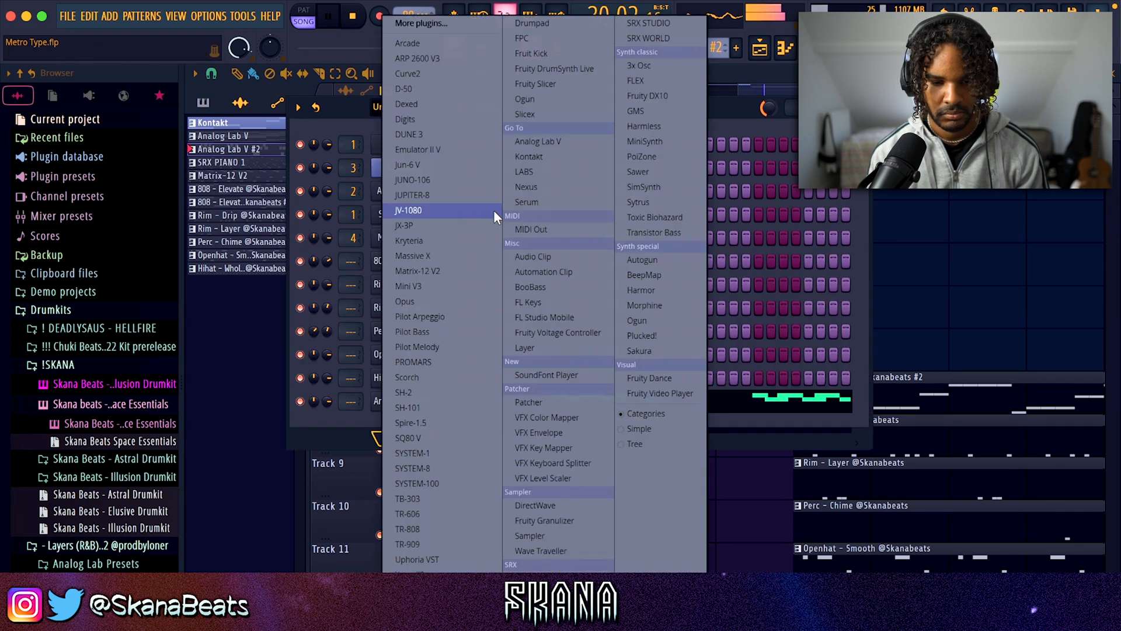
left_click(552, 143)
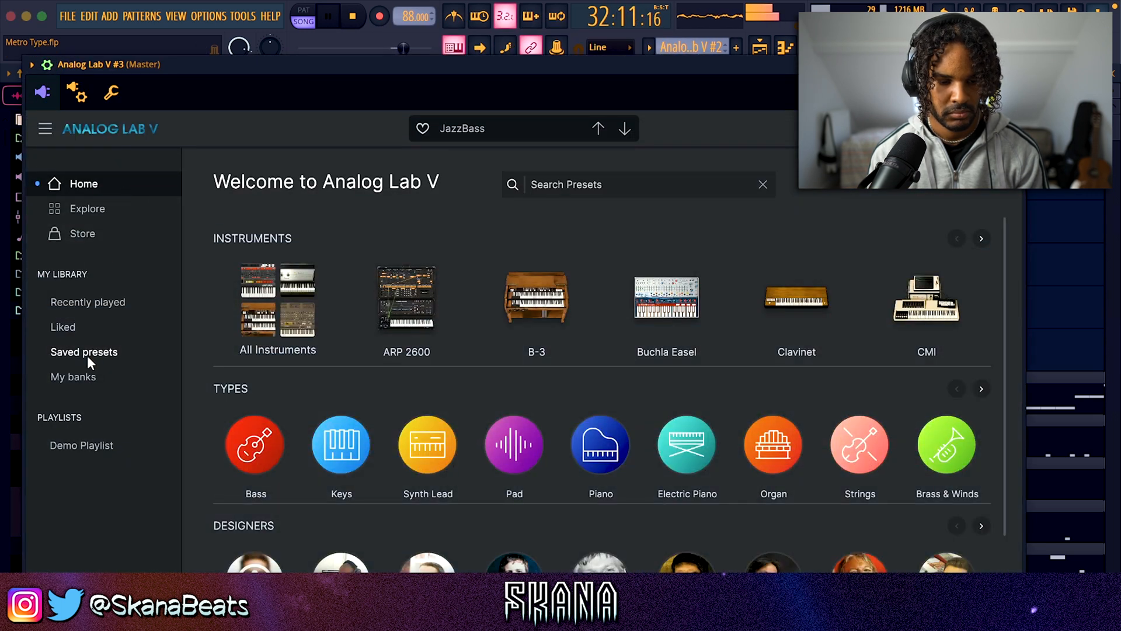
Open the IMPULSE bank in Analog Lab V #3, audition the Communication preset and load Daylight.
left_click(90, 353)
left_click(90, 375)
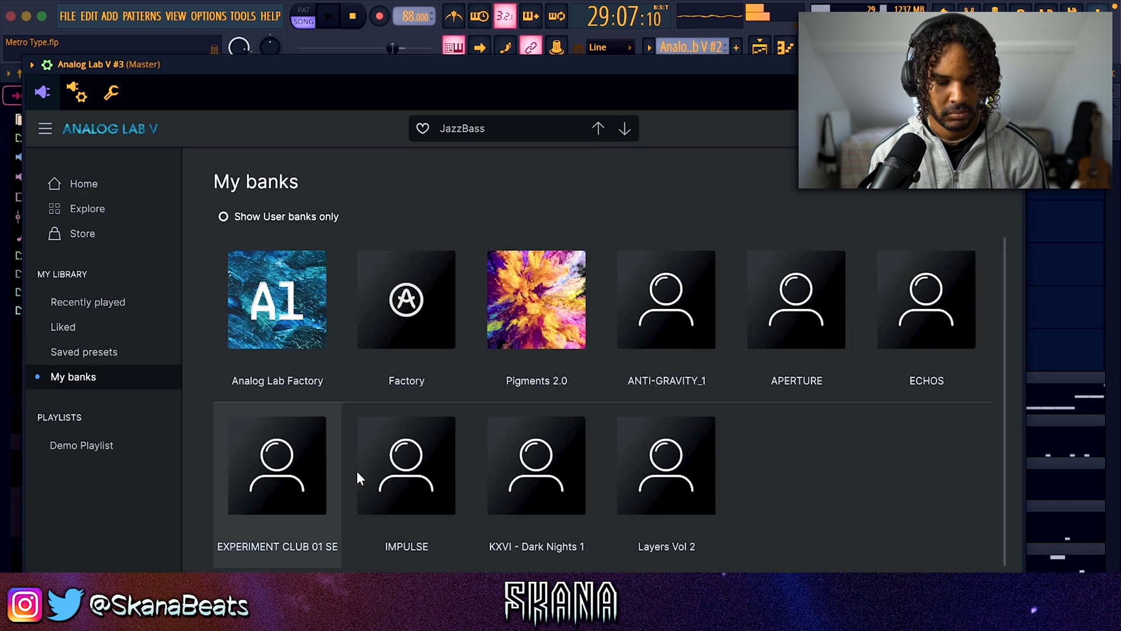
left_click(403, 474)
left_click(405, 507)
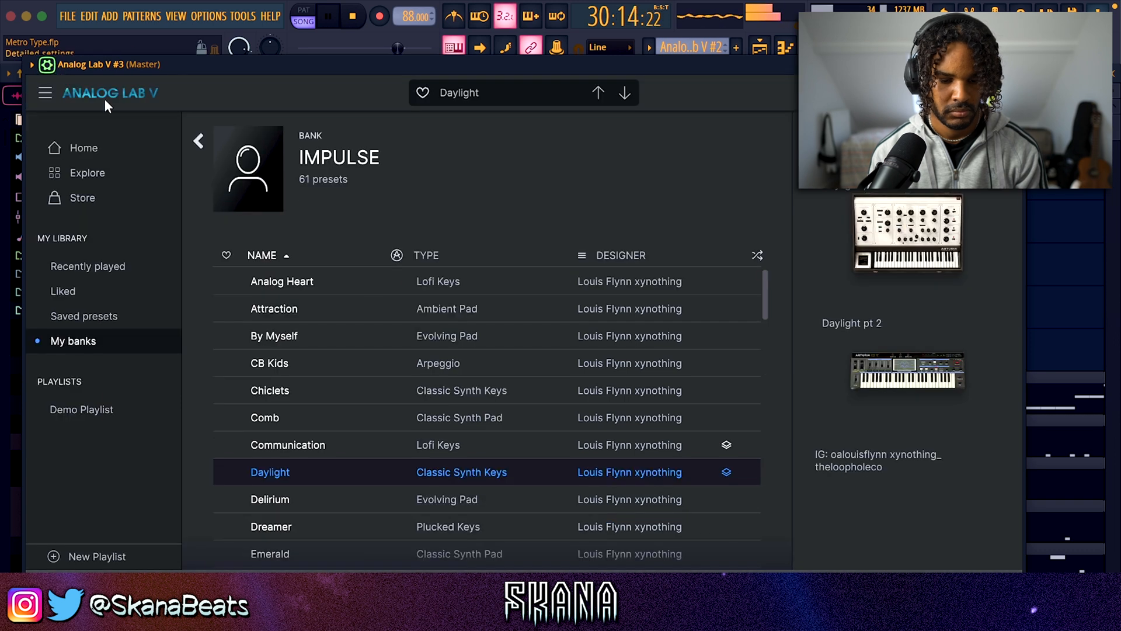
left_click(441, 354)
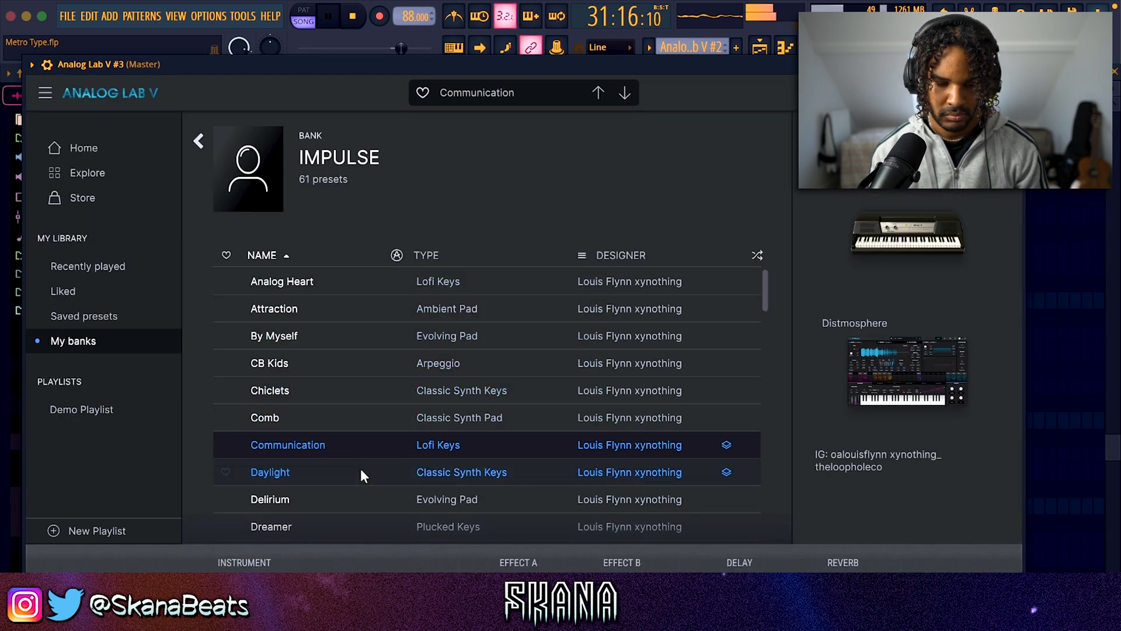
left_click(359, 473)
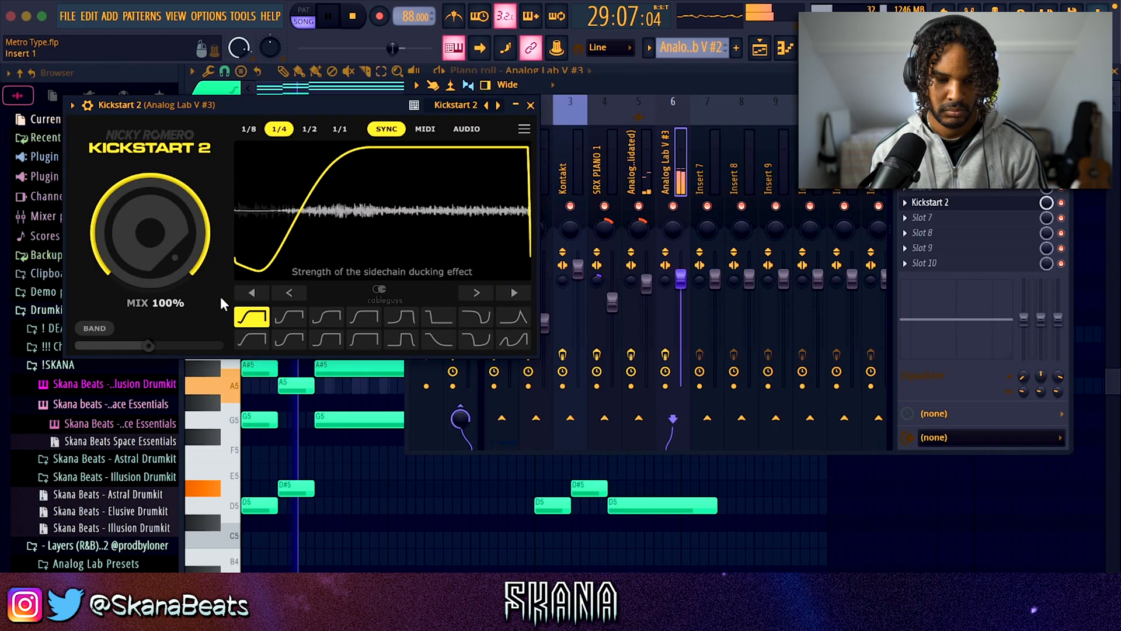
Set Kickstart 2 to 80% mix with a slower-rising ducking curve and add Vinyl with the dust turned down on the Analog Lab V #3 insert.
left_click_drag(169, 253, 170, 273)
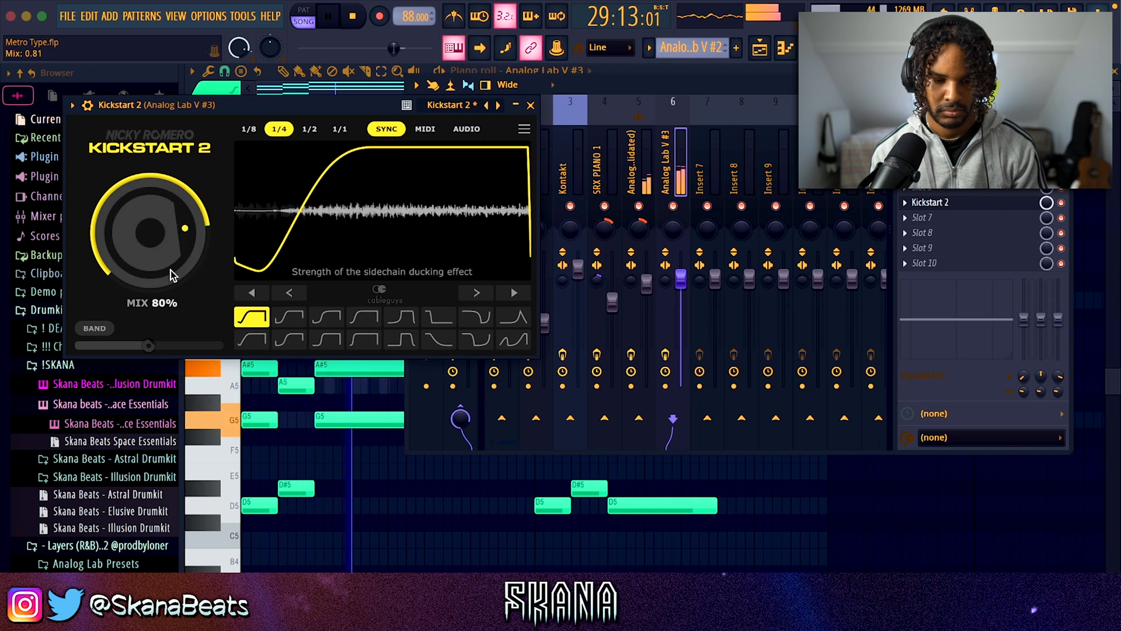
left_click(289, 339)
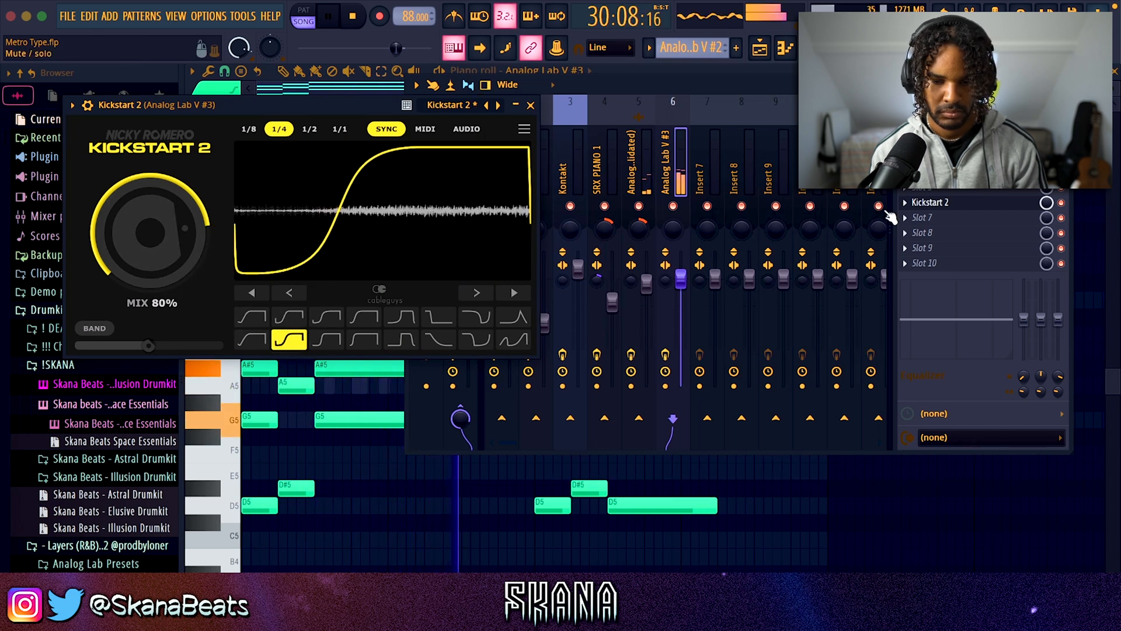
left_click(922, 217)
left_click(499, 240)
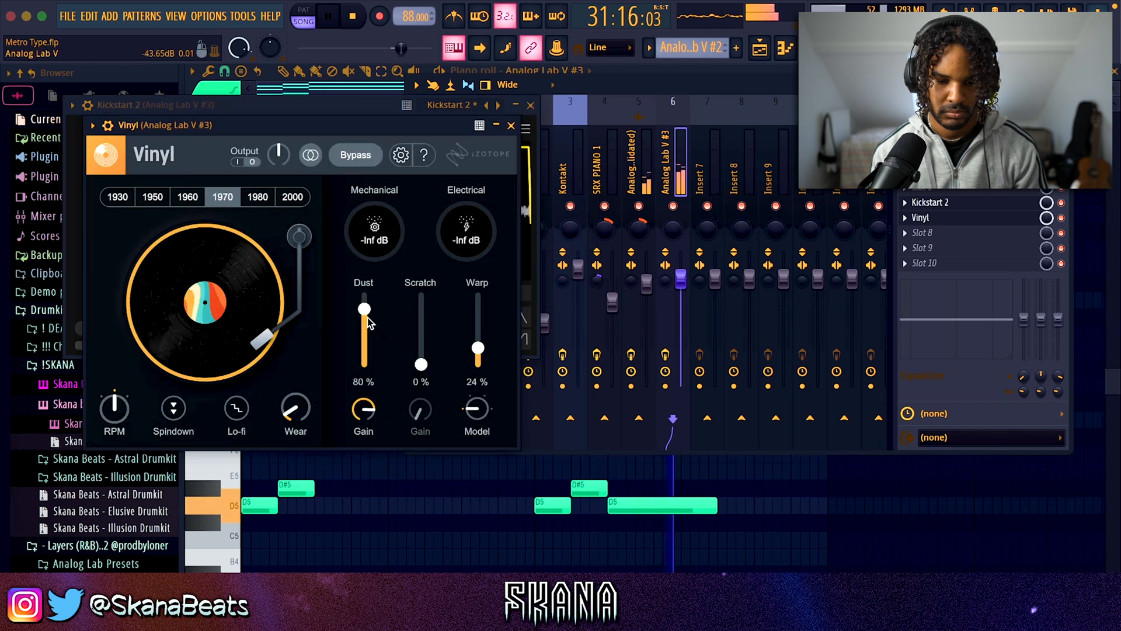
left_click_drag(365, 312, 367, 377)
left_click(511, 125)
left_click(530, 105)
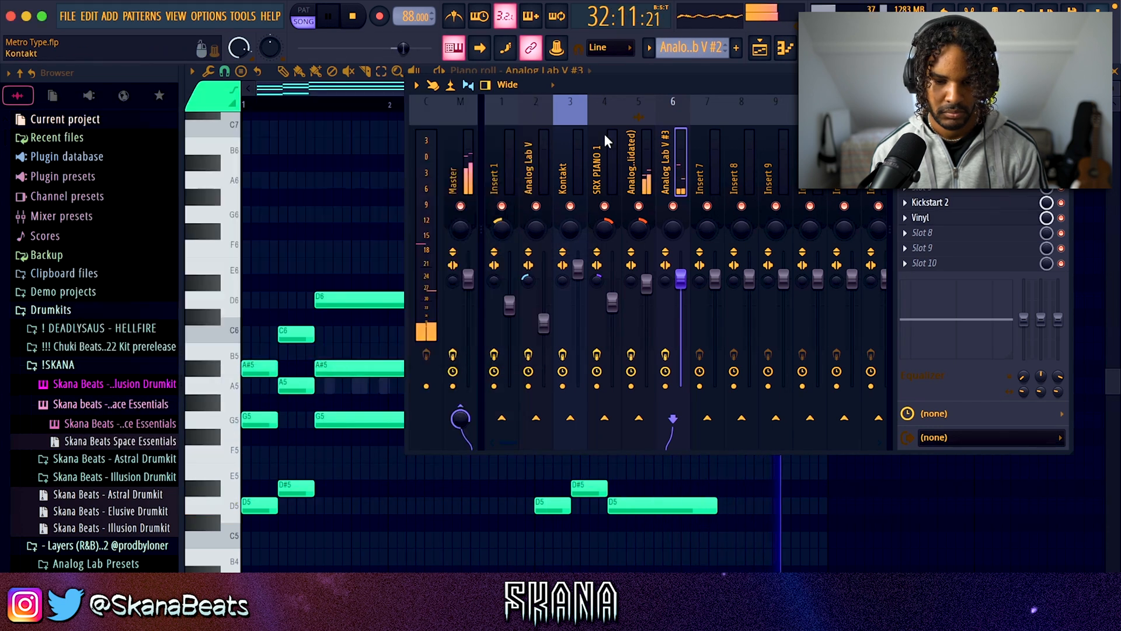
Add ValhallaVintageVerb to the Analog Lab V #3 insert, lower its mix to 65.1% and shorten the decay.
left_click(933, 233)
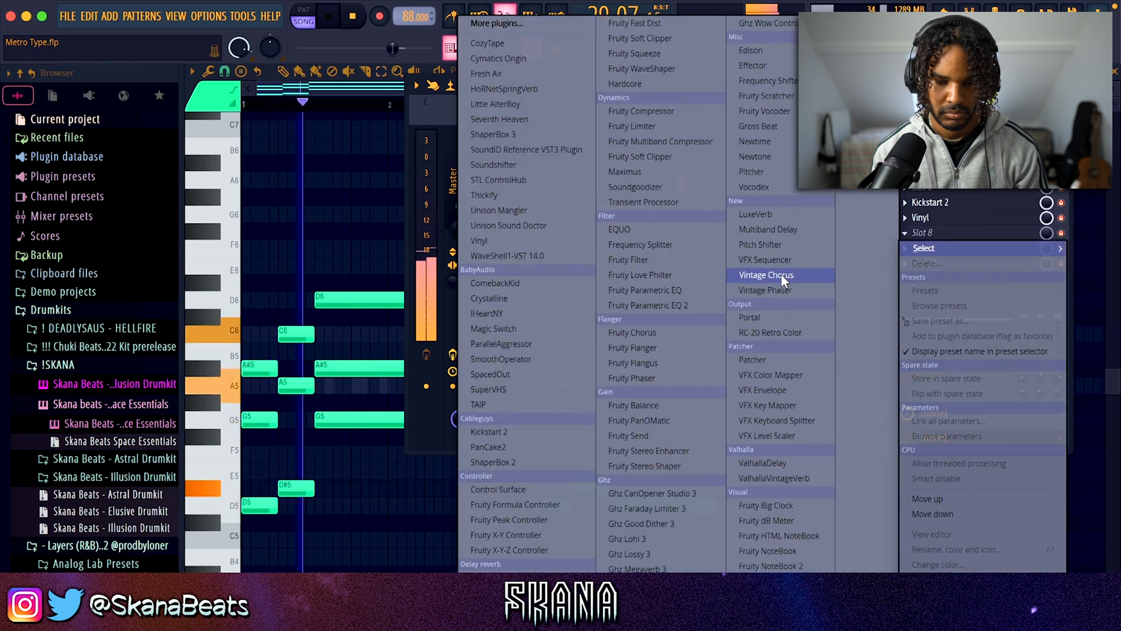
left_click(774, 478)
left_click_drag(157, 273, 156, 343)
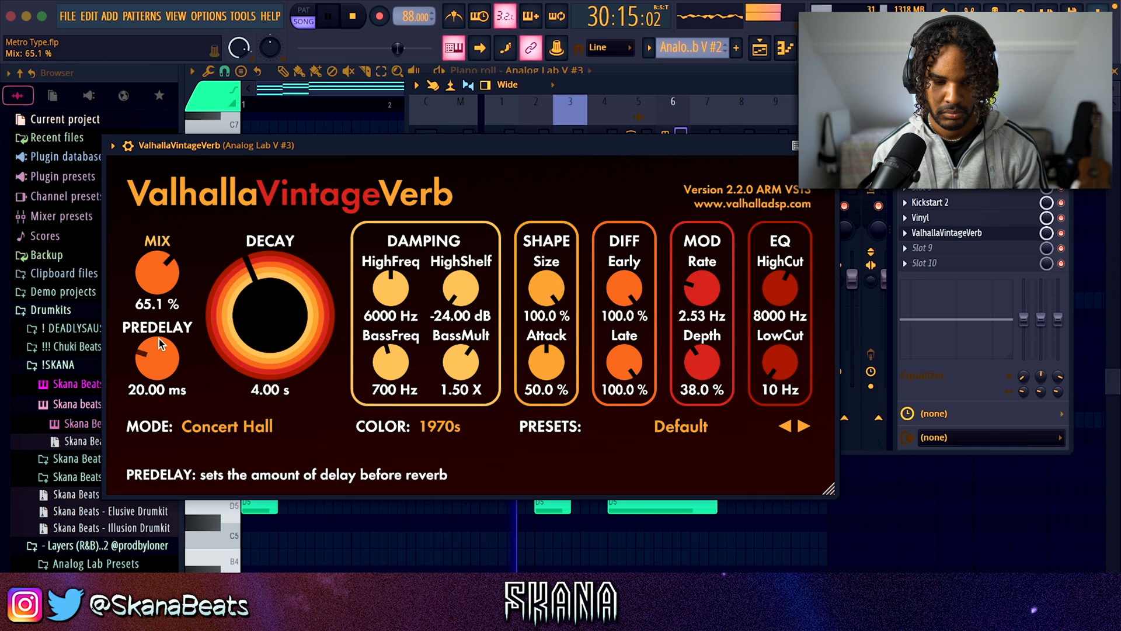
left_click_drag(261, 333, 261, 356)
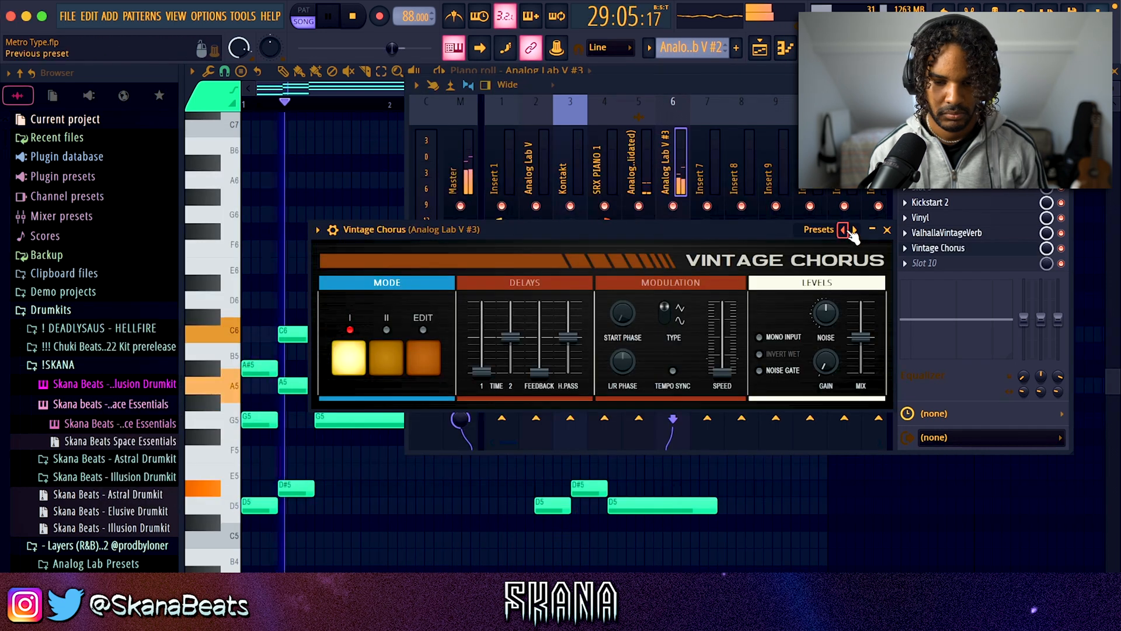
Add Vintage Chorus after the reverb on the Analog Lab V #3 insert and step through its presets.
left_click(850, 230)
left_click(883, 295)
left_click(855, 231)
left_click(855, 230)
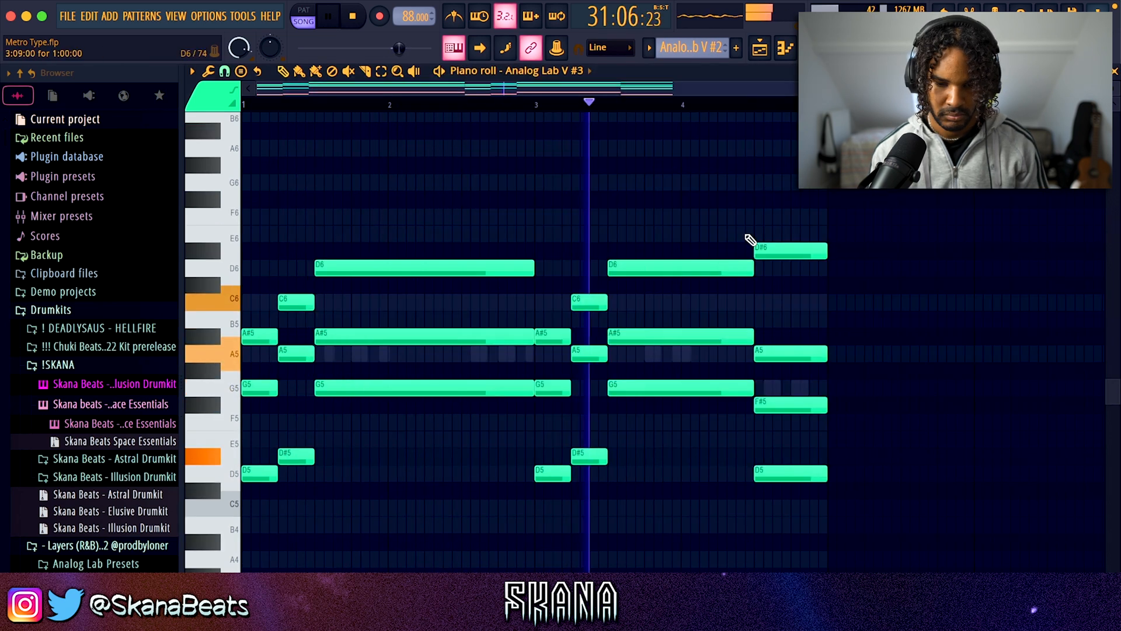
Lower the D#6 note in the final chord of the Analog Lab V #3 melody to C6.
left_click_drag(788, 250, 785, 308)
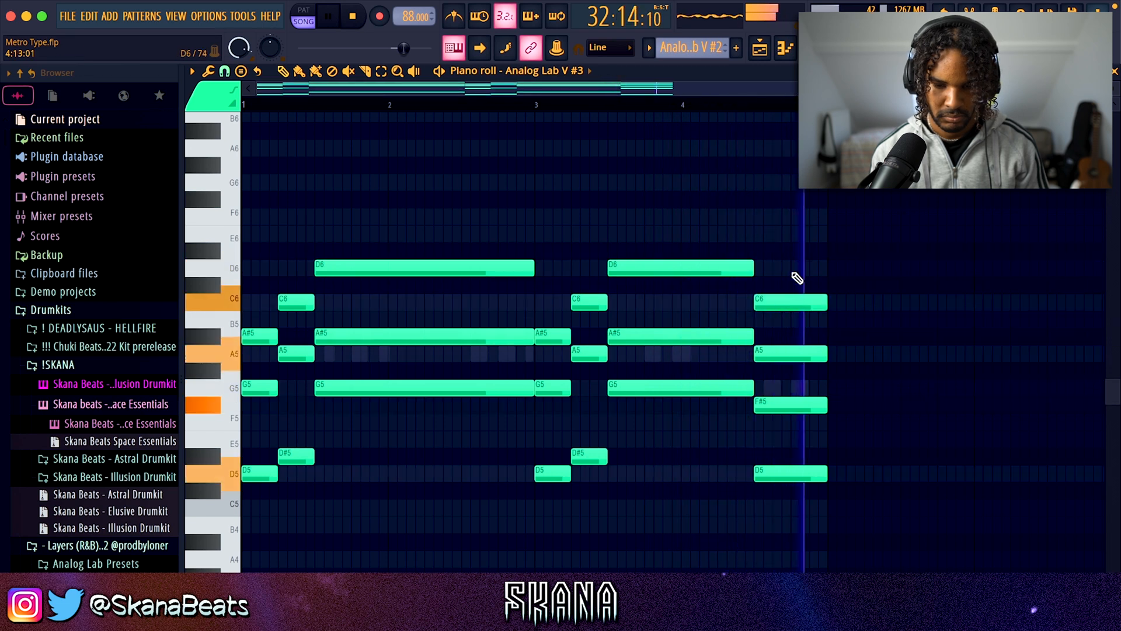
left_click(1114, 72)
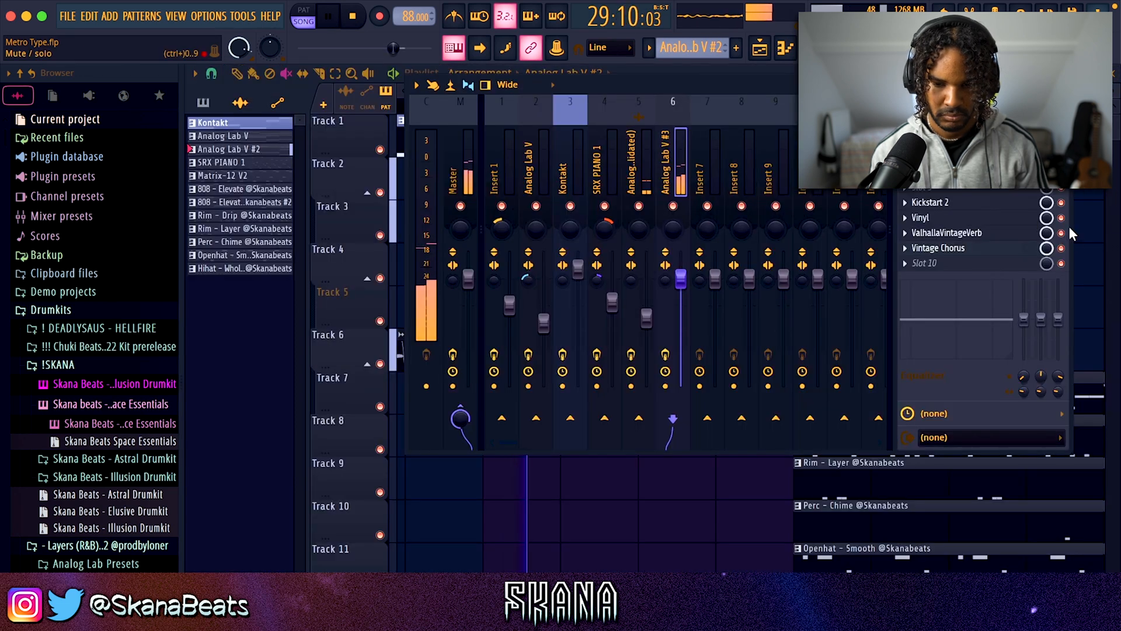
Pan the consolidated Analog Lab V #2 insert slightly left and lower its volume to 61%.
left_click(641, 232)
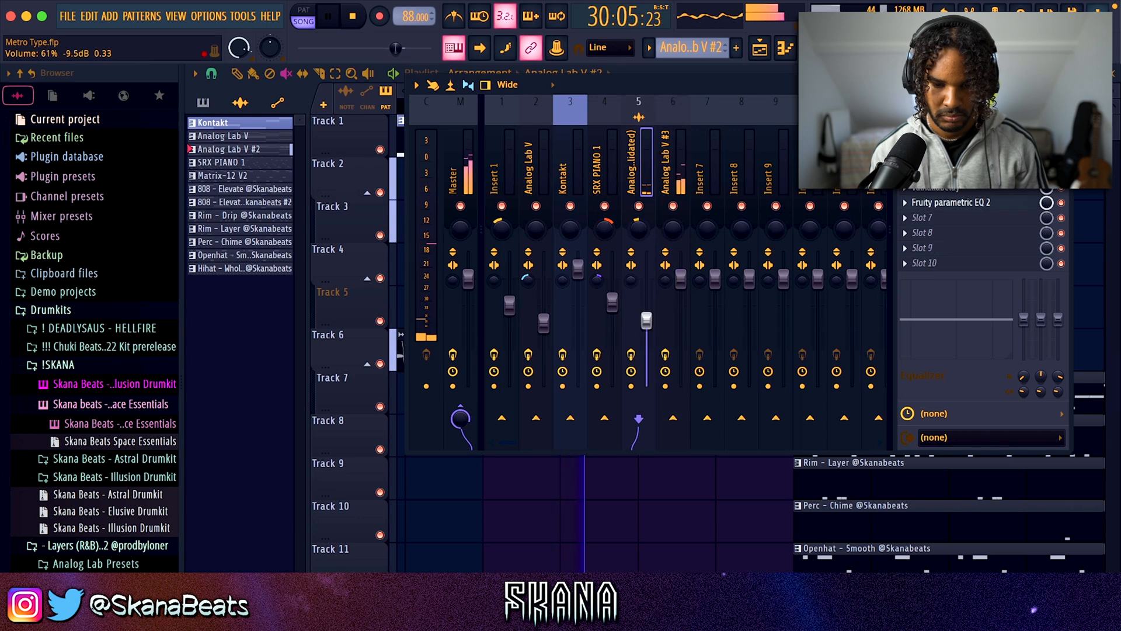
left_click(1064, 84)
Slice the consolidated Analog Lab V #2 clip on Track 2 within bar 30, delete the remainder and place a copy at bar 31.
key("super+t")
key("c")
left_click_drag(595, 156, 594, 193)
key("p")
right_click(615, 176)
left_click(577, 177)
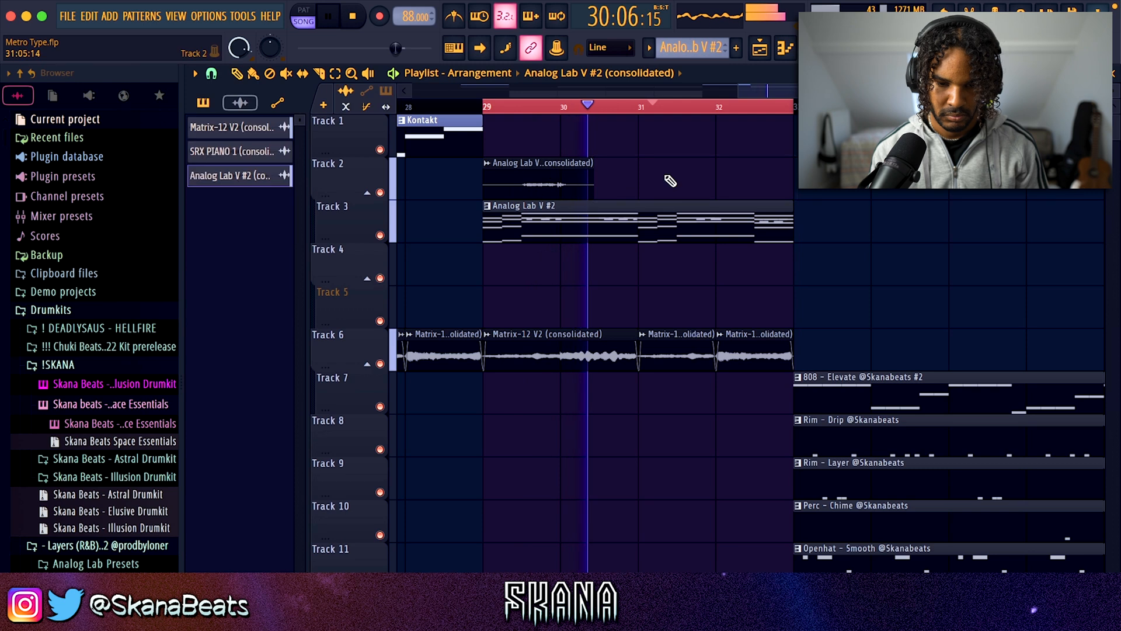
left_click(642, 174)
key("super+s")
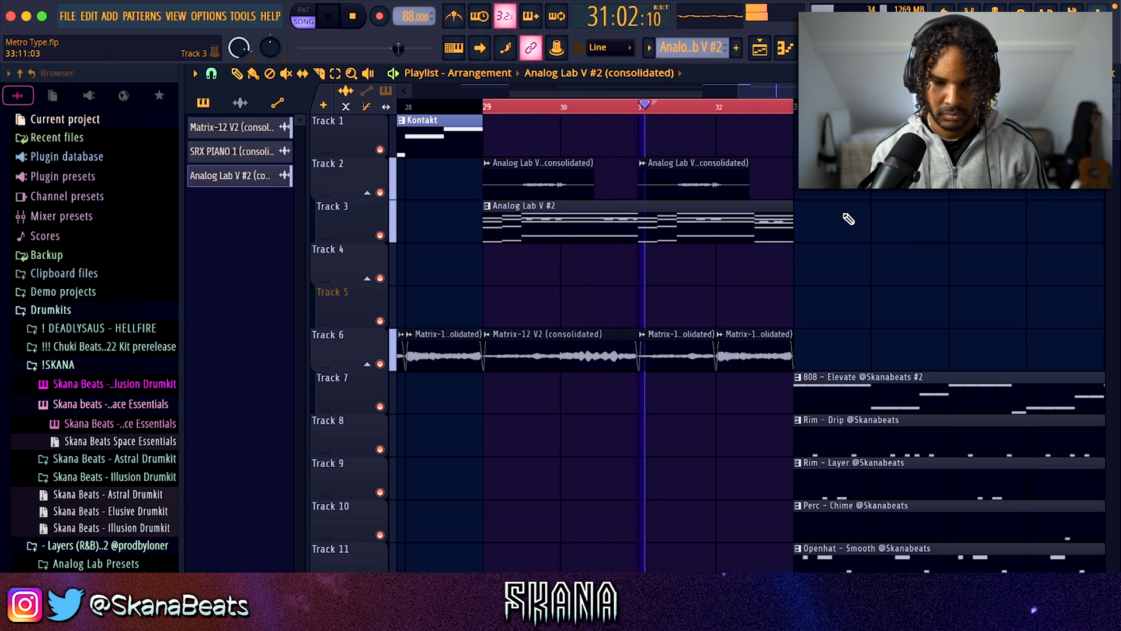
Shorten the last D5 note of the 808 in Pattern 15 to end at bar 3 and repeat the two-bar phrase across bars 3 and 4.
scroll(848, 219, "down", 2)
left_click(928, 390)
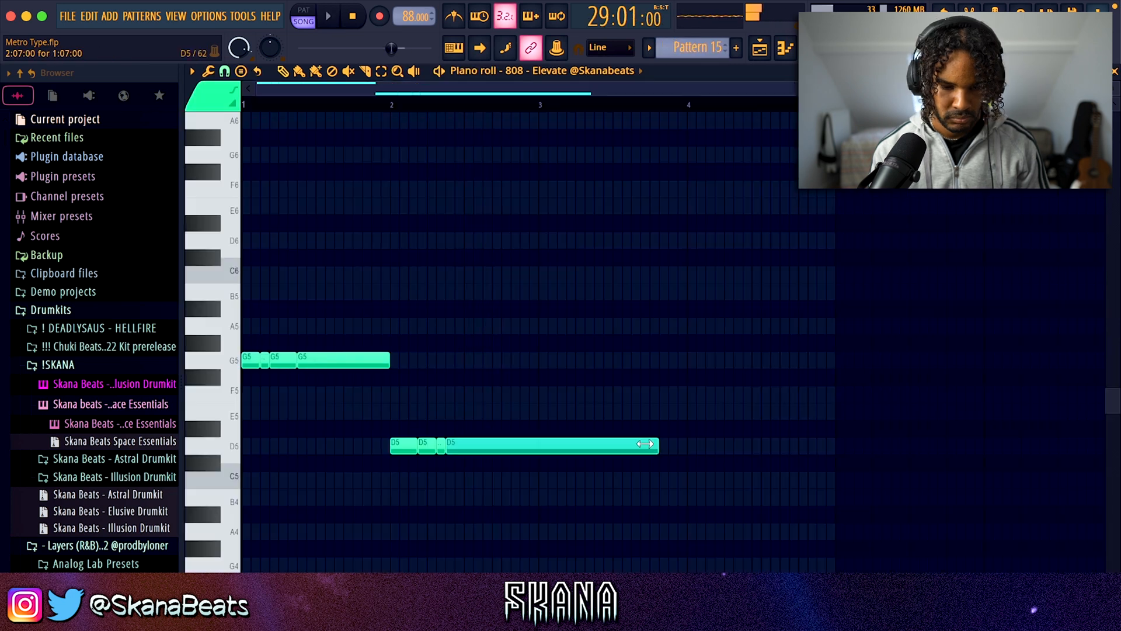
key("space")
left_click_drag(655, 447, 534, 448)
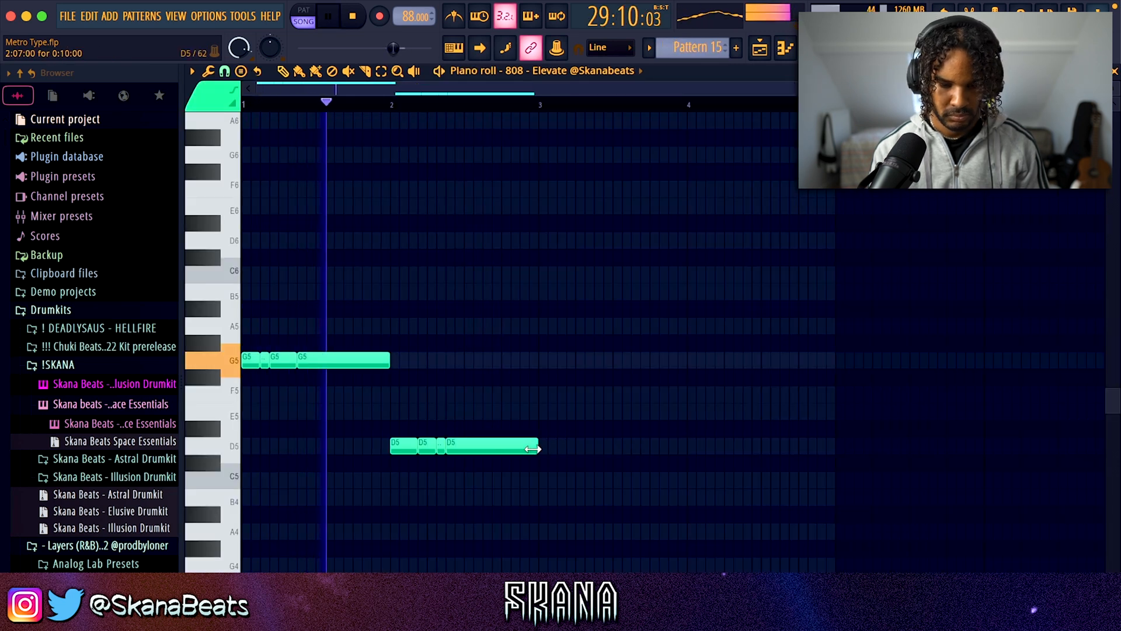
key("ctrl+b")
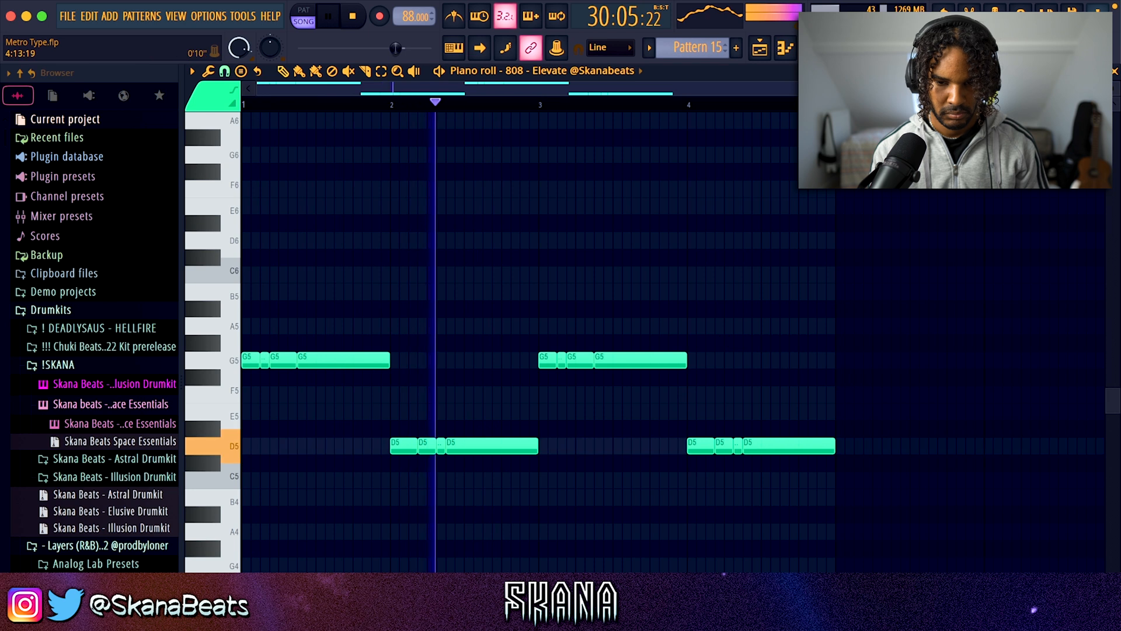
Undo the last 808 edit and delete the short D5 note in bar 4.
key("F6")
key("F6")
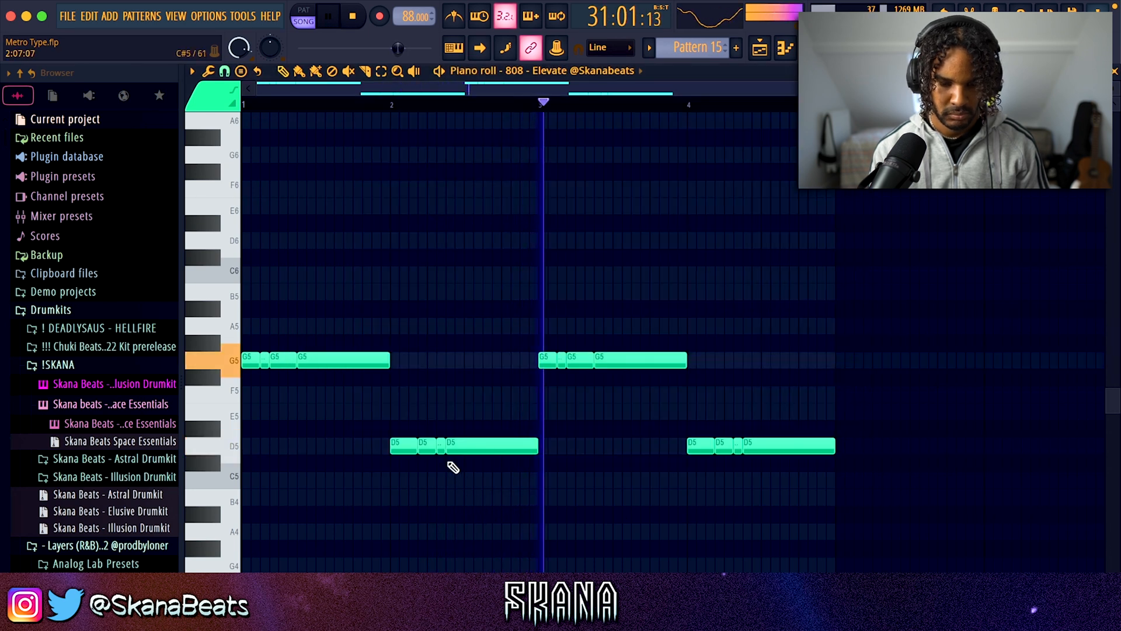
key("super+z")
right_click(738, 447)
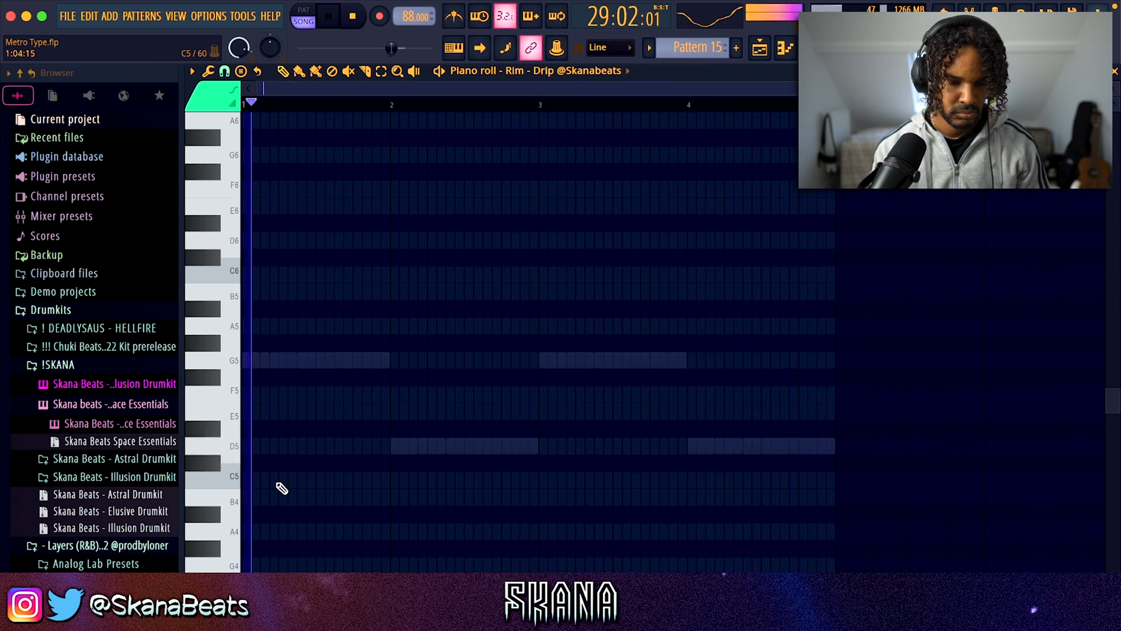
Place Rim - Drip hits at C5 on beats 2 and 4 of all four bars in Pattern 15.
left_click(292, 480)
key("space")
key("space")
key("super+a")
key("shift+d")
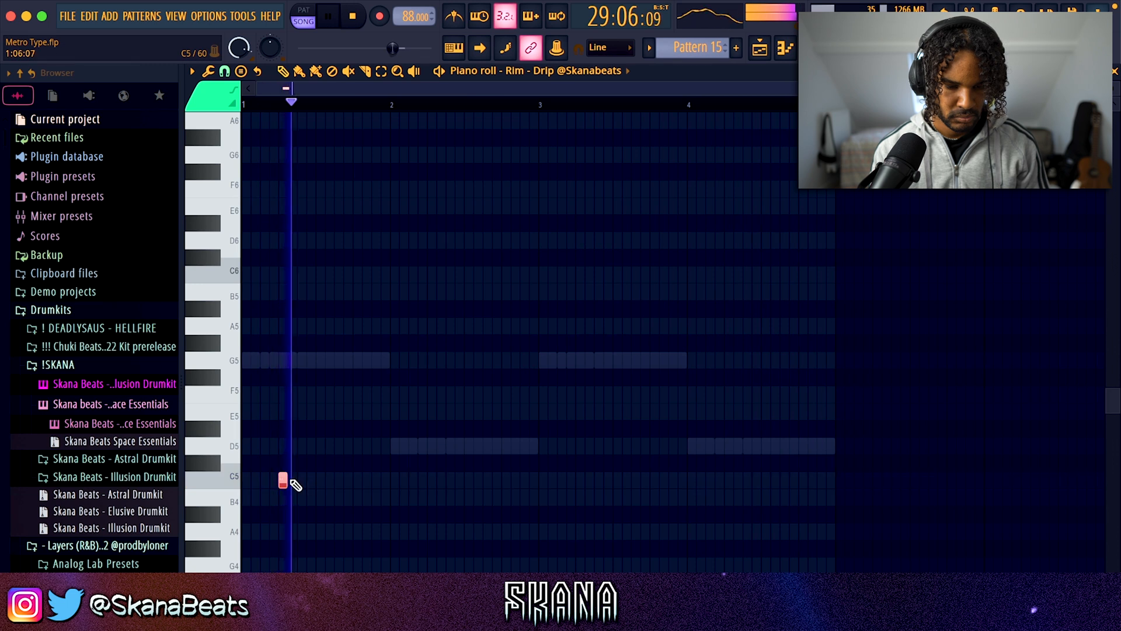
left_click(357, 479)
left_click(432, 480)
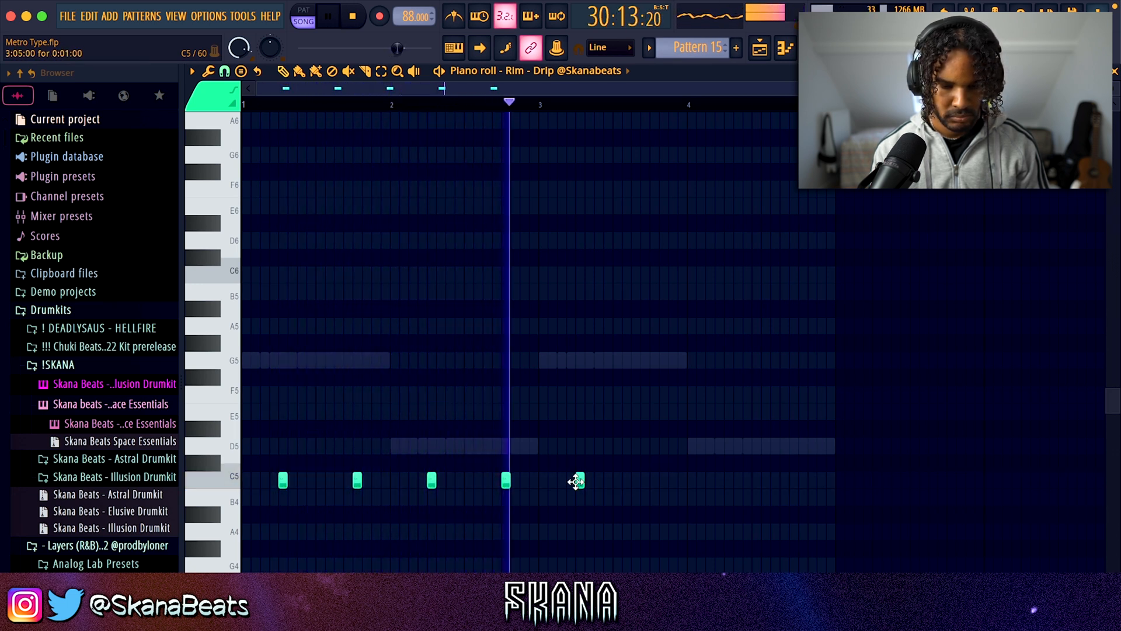
left_click(645, 481)
left_click_drag(645, 480, 654, 481)
left_click(729, 480)
left_click(799, 481)
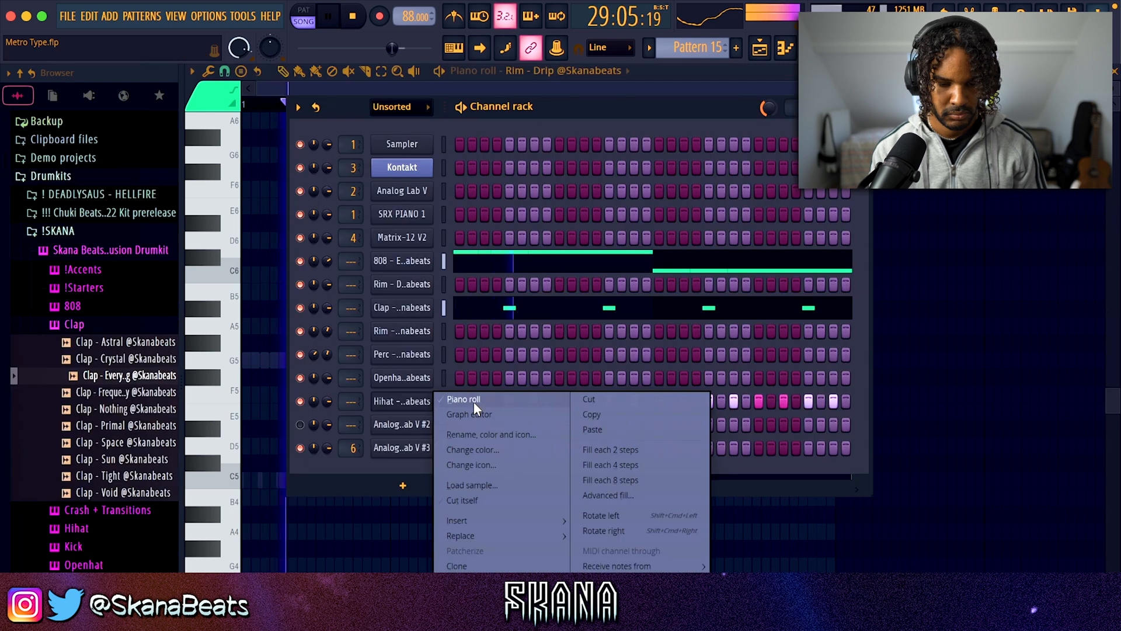
Chop the second-to-last C5 note of bar 2 in the Hihat - Wholelotta part using the default chopper pattern.
left_click(467, 400)
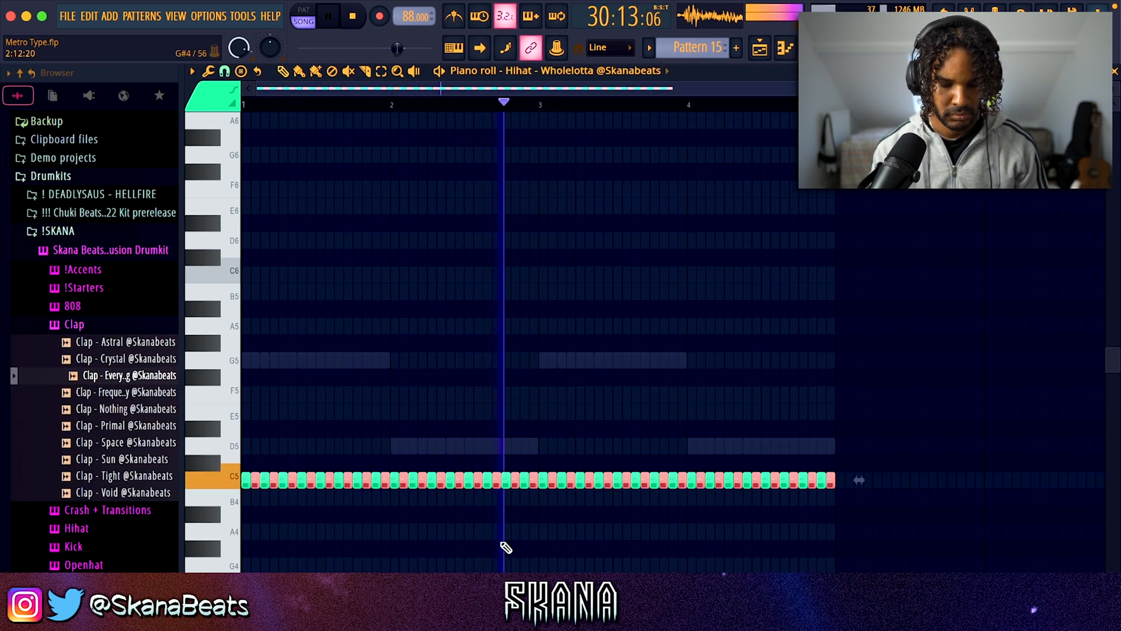
left_click(759, 48)
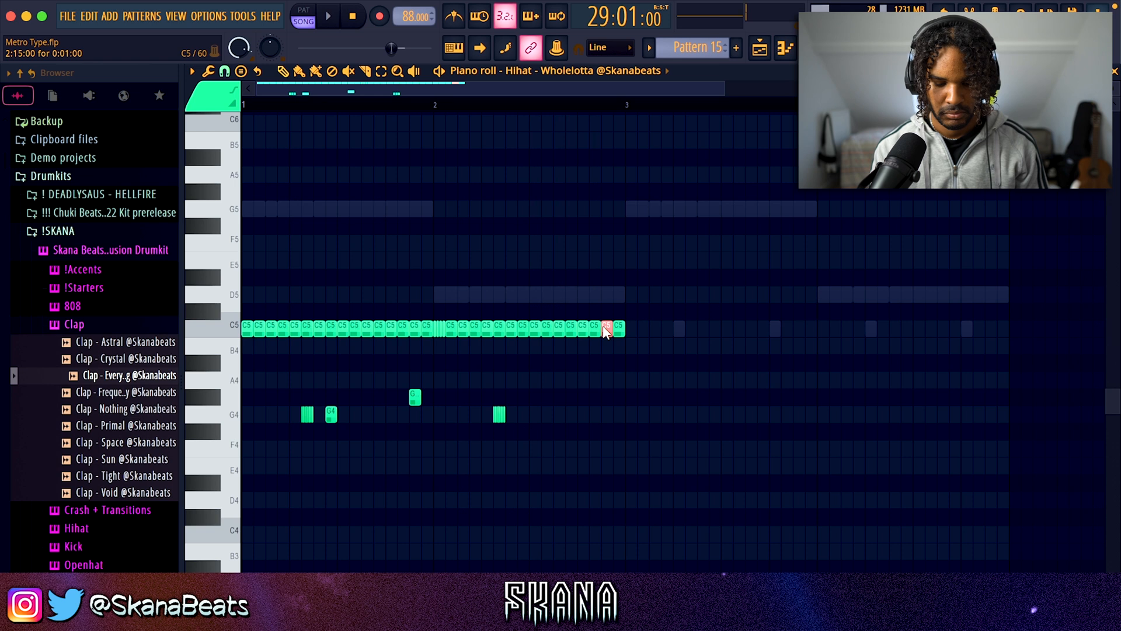
key("ctrl+u")
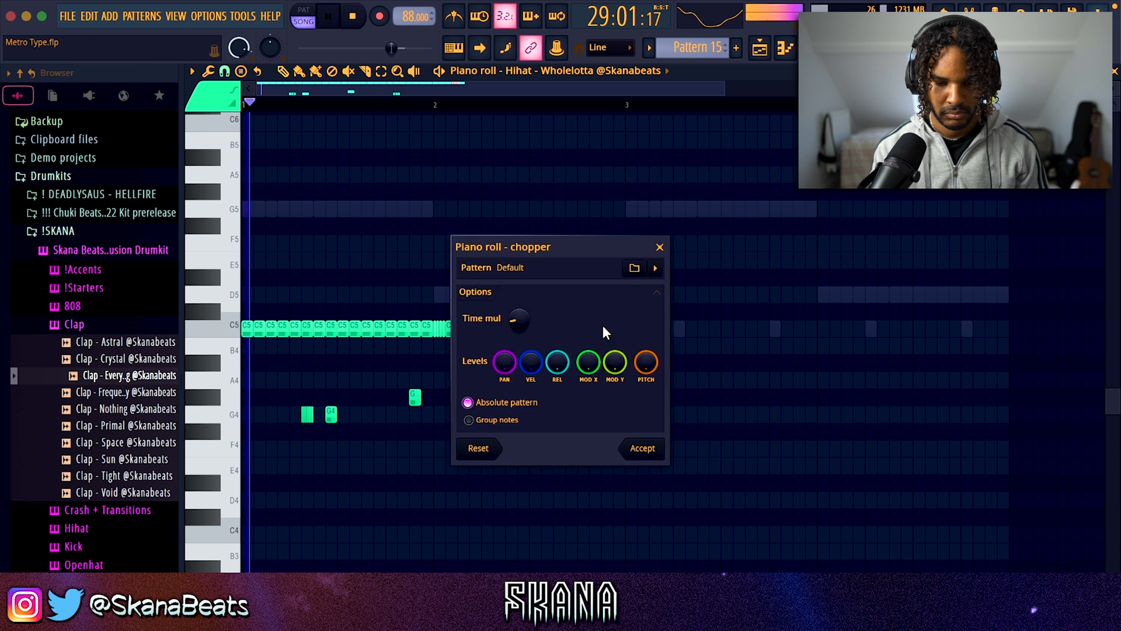
left_click(639, 447)
scroll(633, 388, "up", 2)
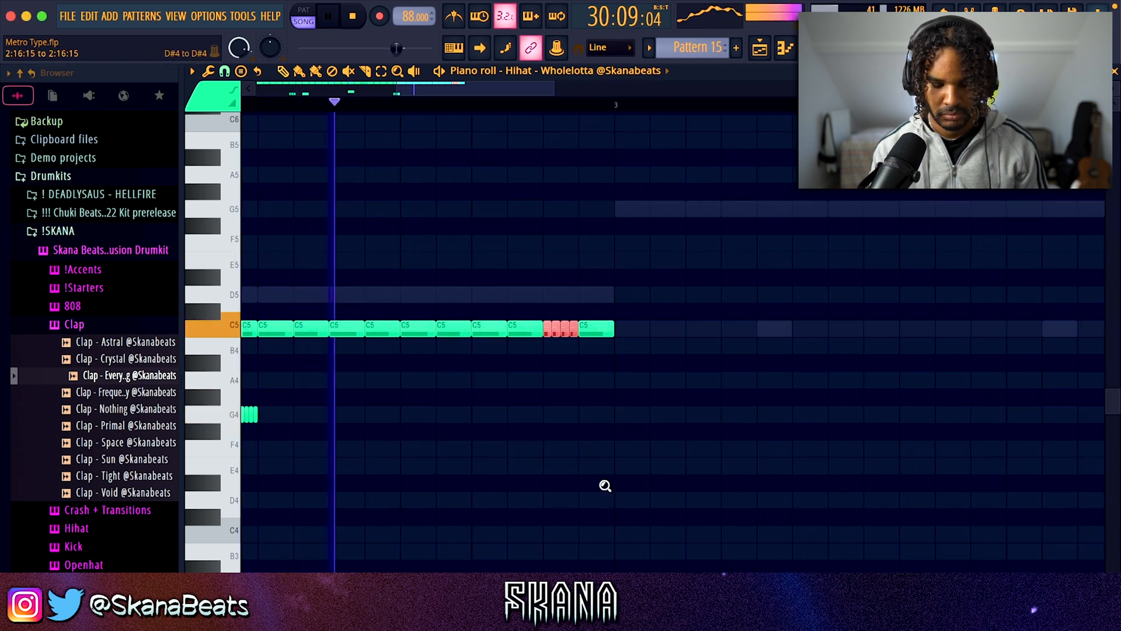
Repeat the two-bar hi-hat phrase across bars 3 and 4 of Pattern 15.
scroll(601, 480, "down", 2)
key("ctrl+b")
left_click(783, 462)
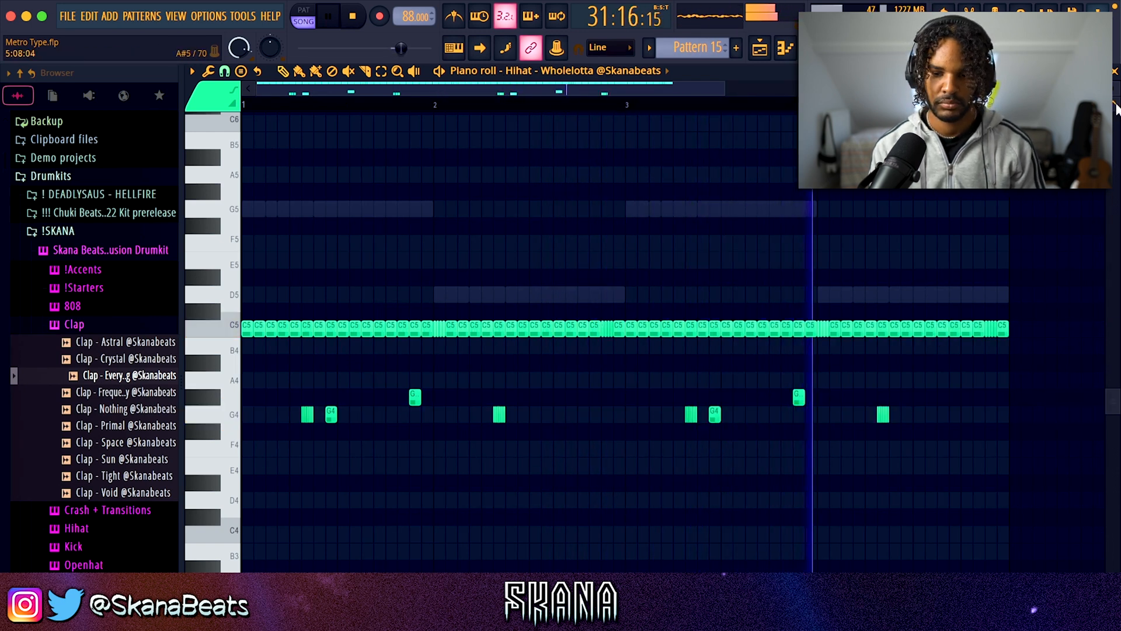
left_click(1115, 72)
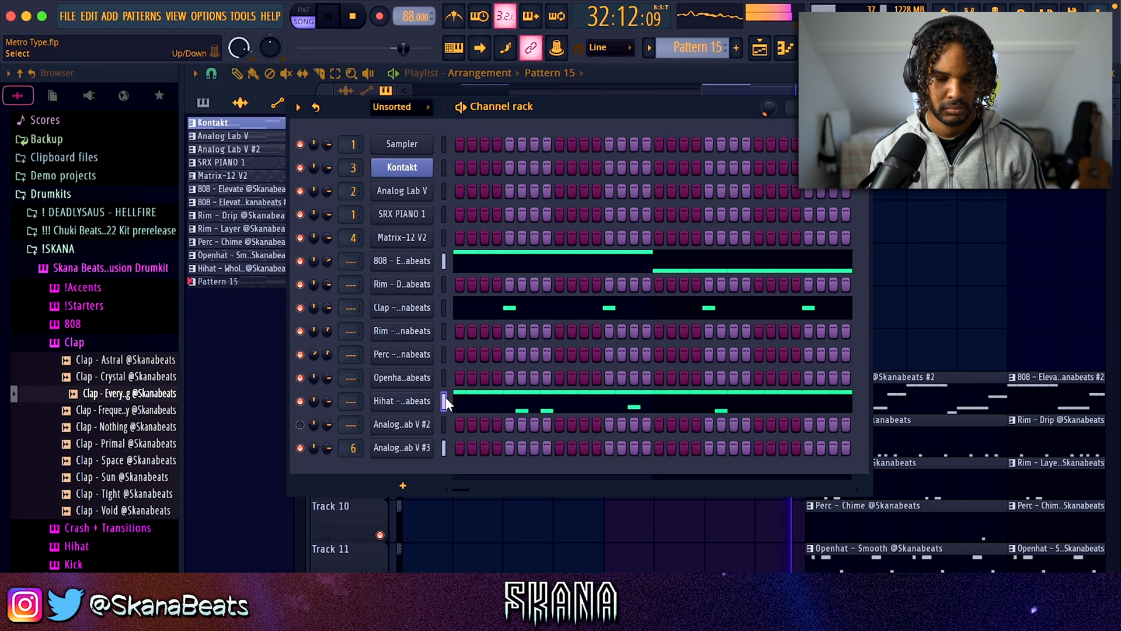
Place Openhat - Smooth hits on steps 3 and 7 of bar 1 and repeat the two-bar phrase across bars 3 and 4.
left_click(484, 377)
left_click(534, 378)
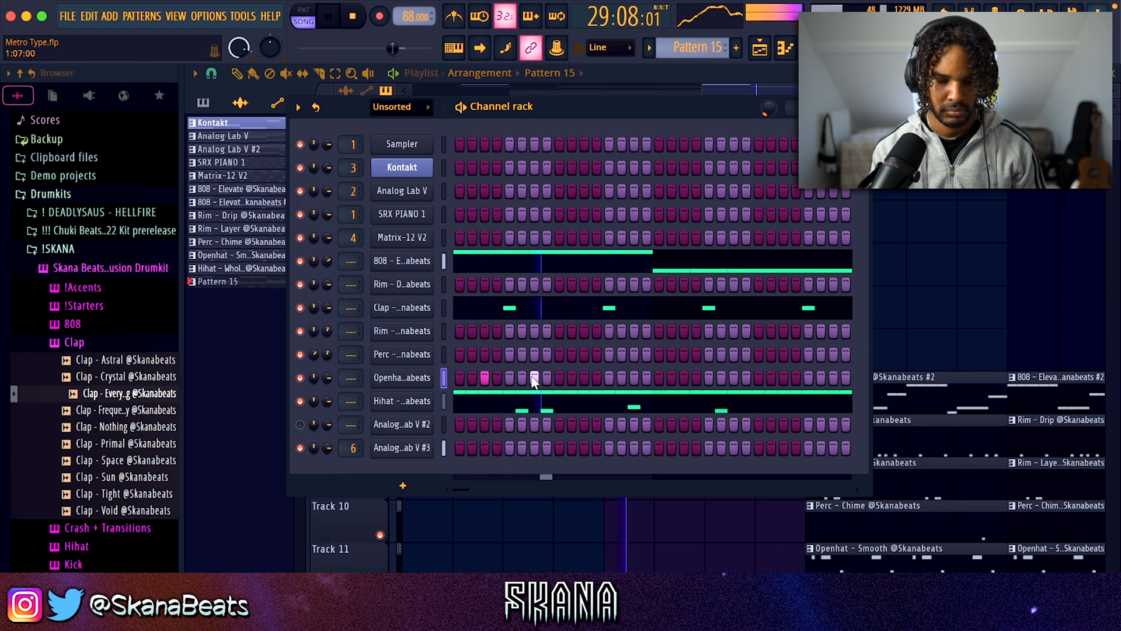
right_click(426, 374)
left_click(467, 377)
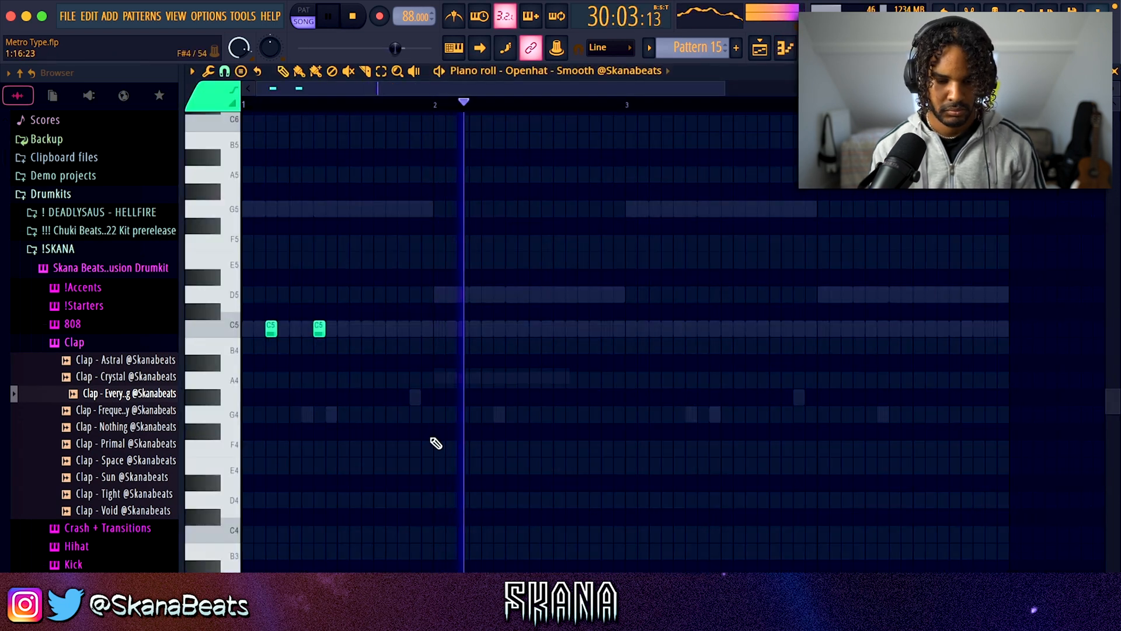
left_click_drag(635, 108, 261, 200)
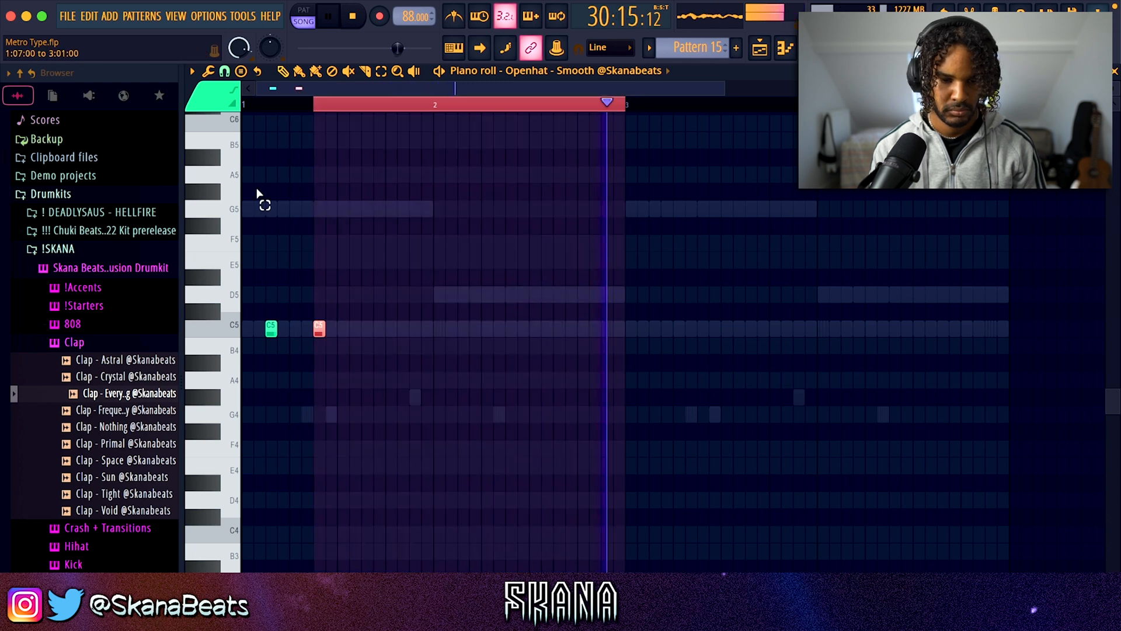
key("ctrl+b")
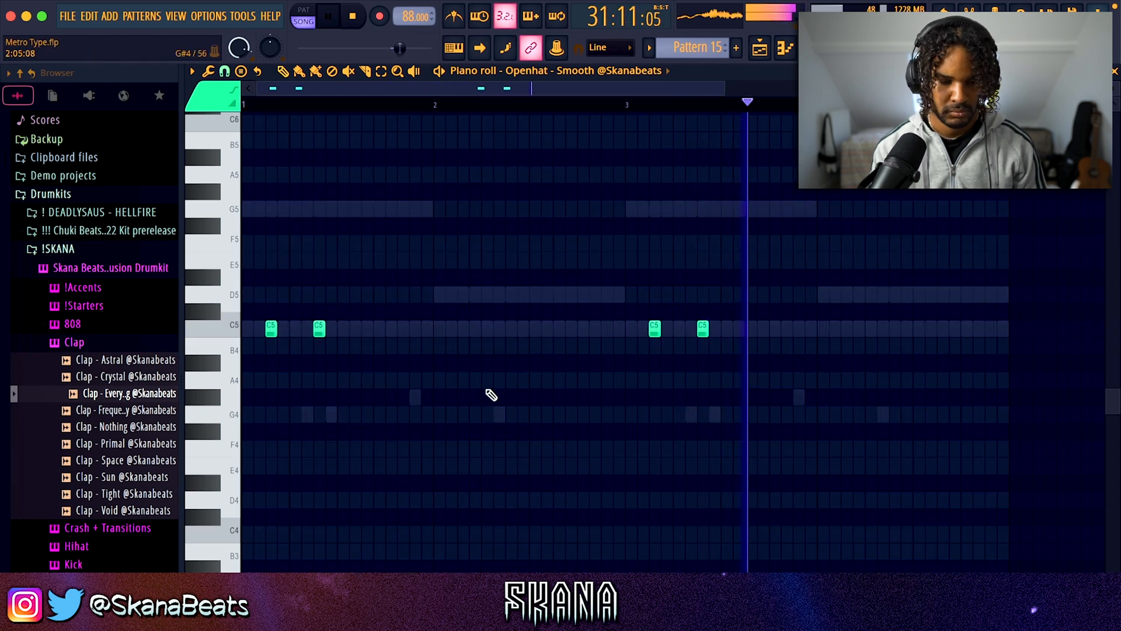
key("ctrl+a")
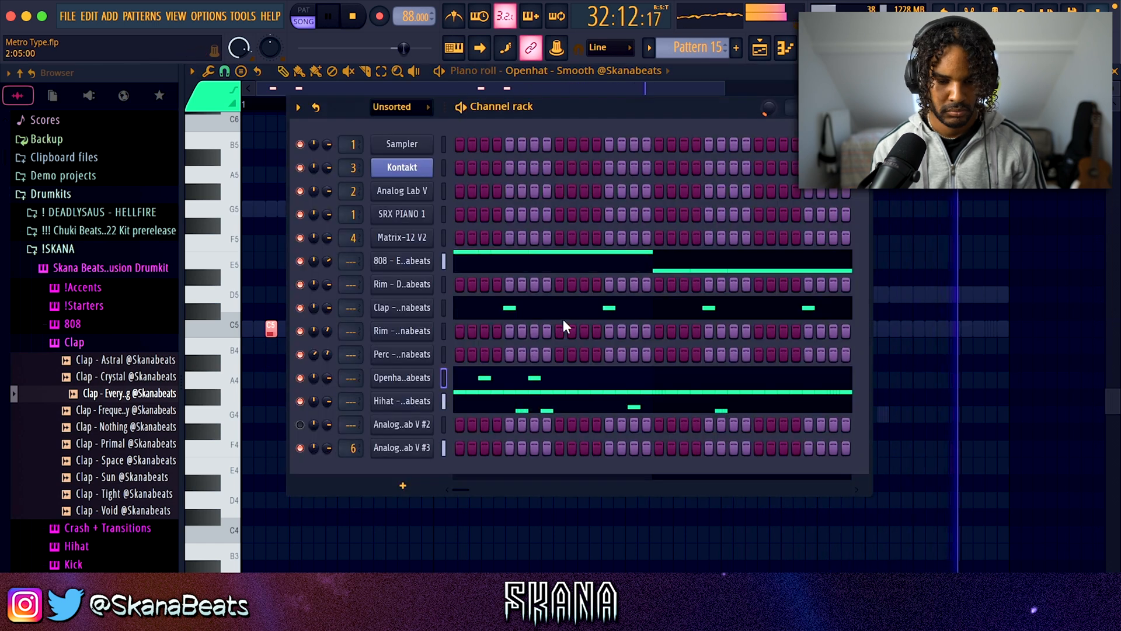
Copy the 808 - Elevate notes of Pattern 15 into the Kick - Illusion channel.
key("F6")
left_click(444, 262)
key("super+c")
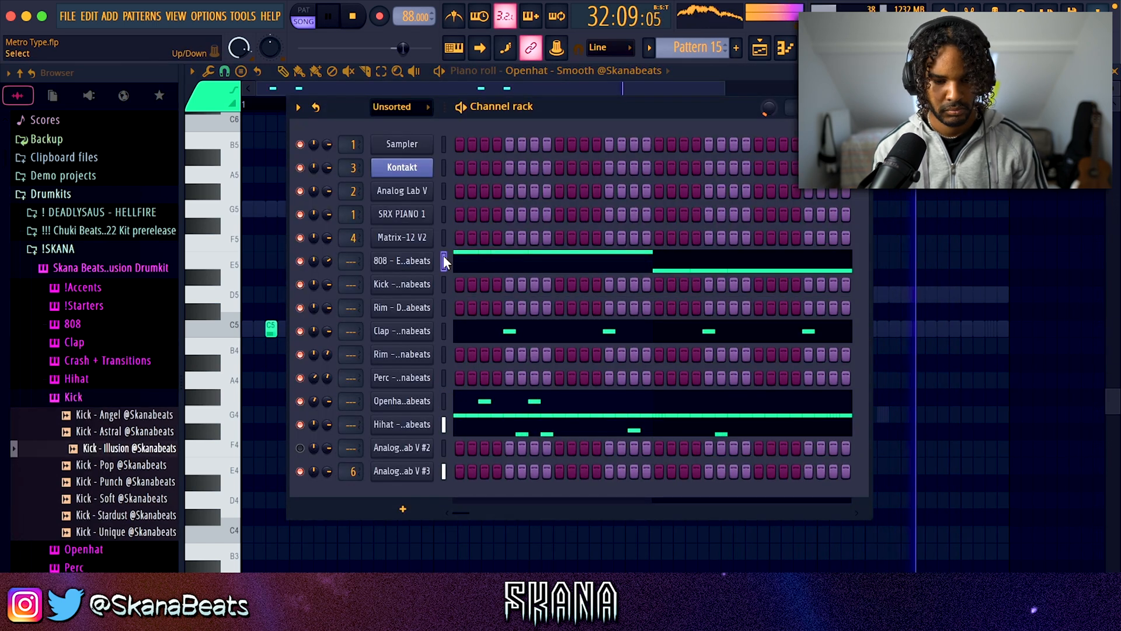
left_click(443, 283)
key("super+v")
left_click(498, 284)
key("Down")
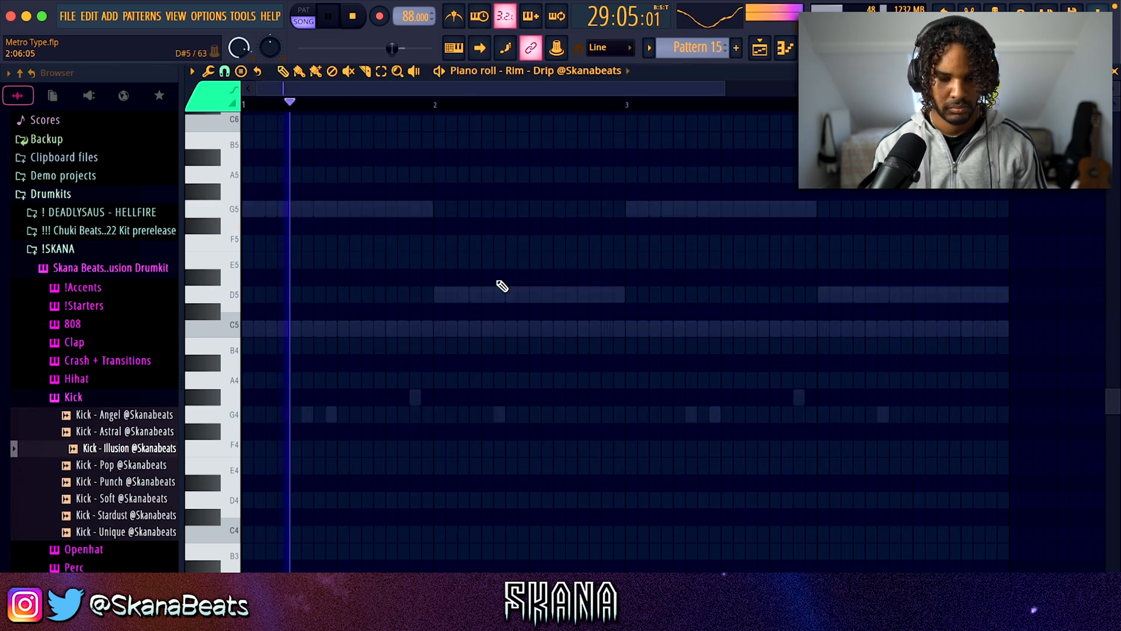
Bring all Kick - Illusion notes to C5 and reduce them to short one-step hits.
left_click(555, 75)
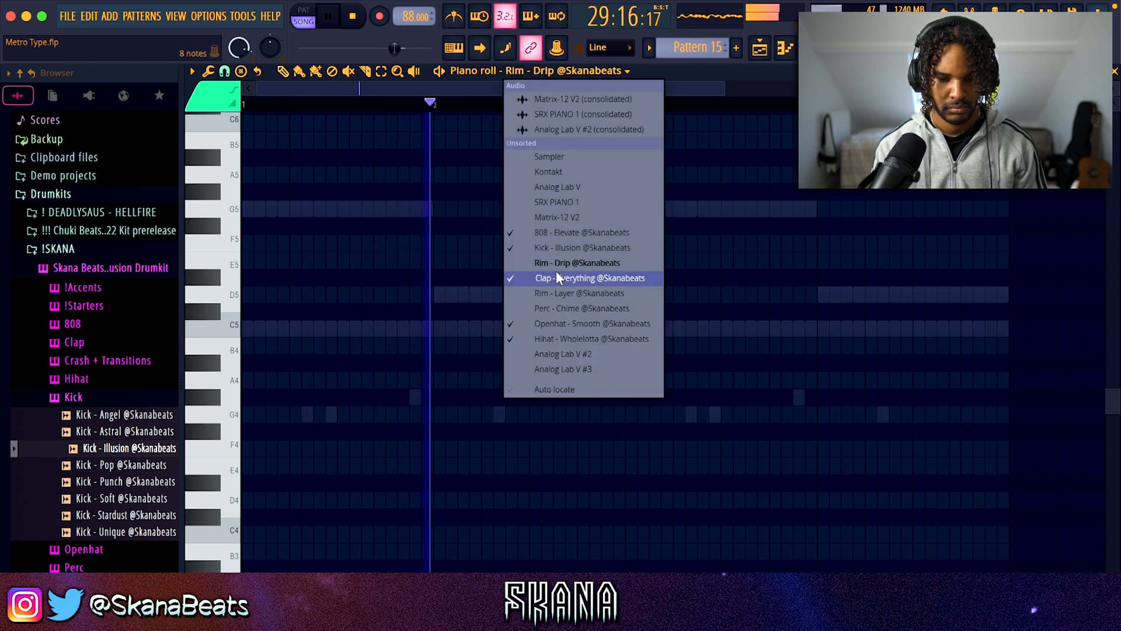
left_click(566, 247)
key("alt+k")
key("Return")
key("shift+d")
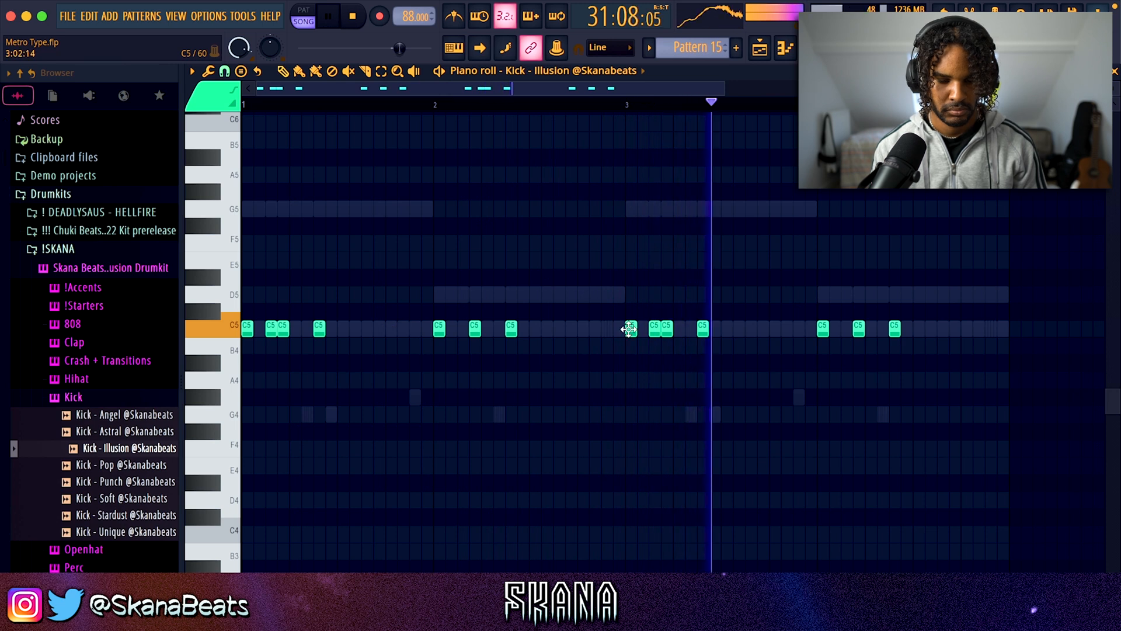
Raise the Kick - Illusion hits in bars 1 and 3 by two semitones to D5.
left_click_drag(333, 326, 202, 329)
key("shift+Up")
key("shift+Up")
left_click_drag(610, 321, 734, 327)
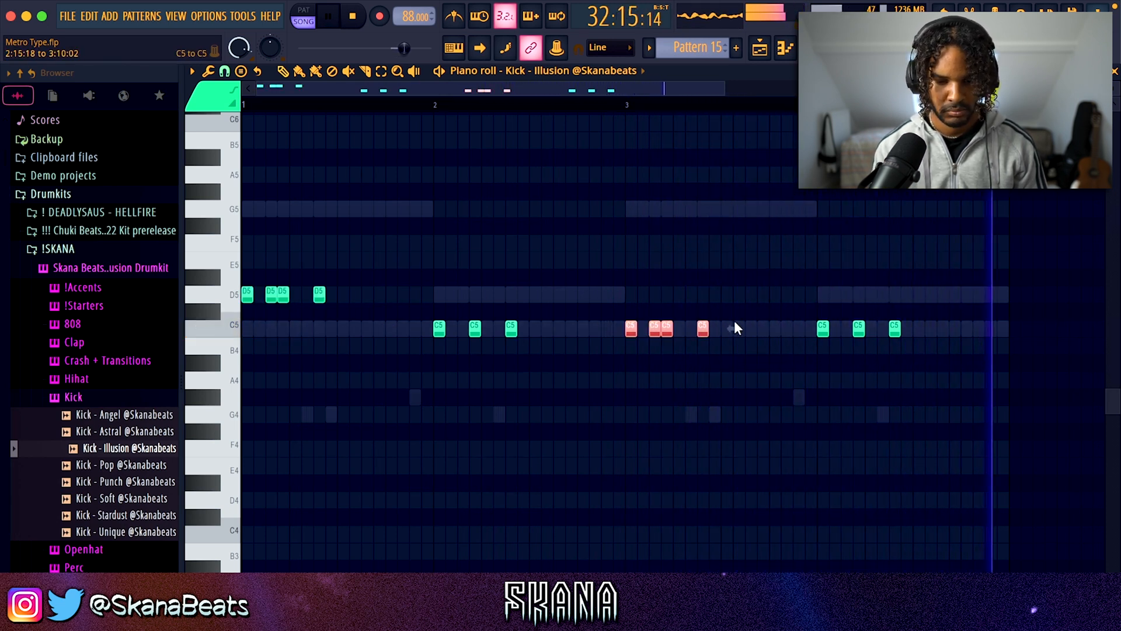
key("shift+Up")
key("shift+Up")
Delete the short second G5 note in bar 3 of the 808 and apply legato, ending the last C5 note at bar 5.
key("F6")
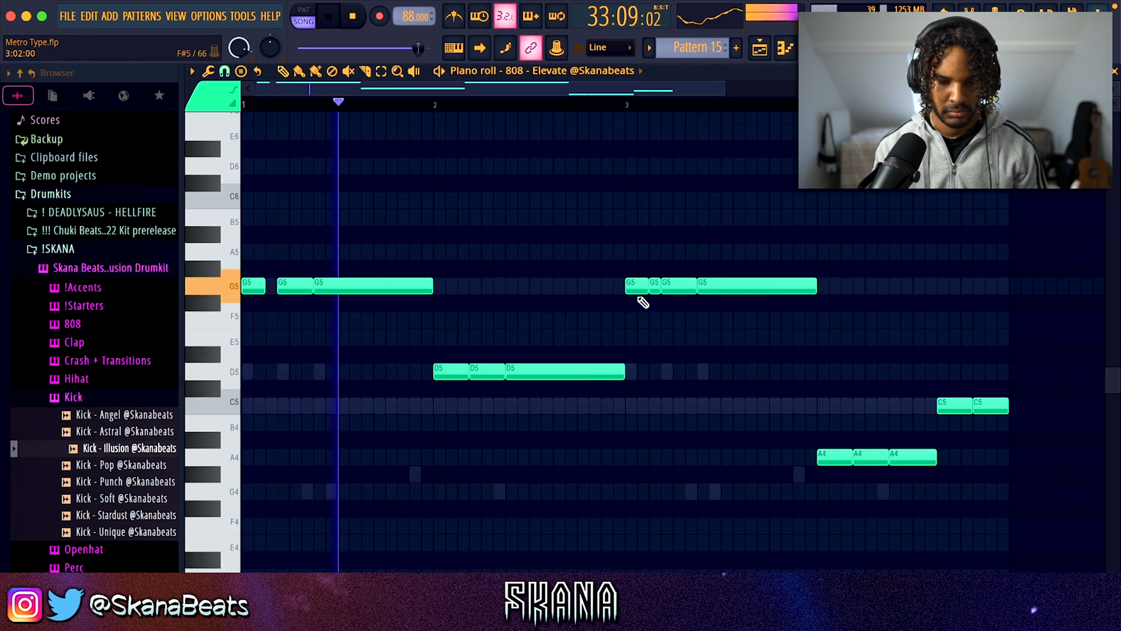
right_click(655, 286)
key("super+l")
left_click_drag(1102, 405, 1007, 403)
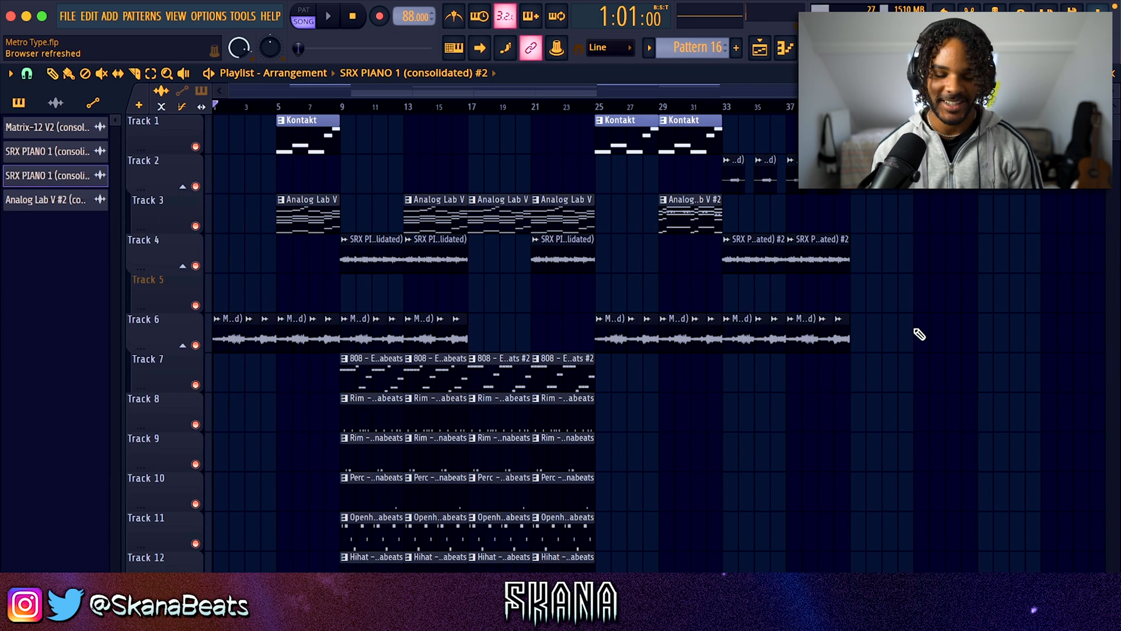
left_click_drag(880, 172, 738, 388)
left_click(521, 124, "super")
left_click(365, 22)
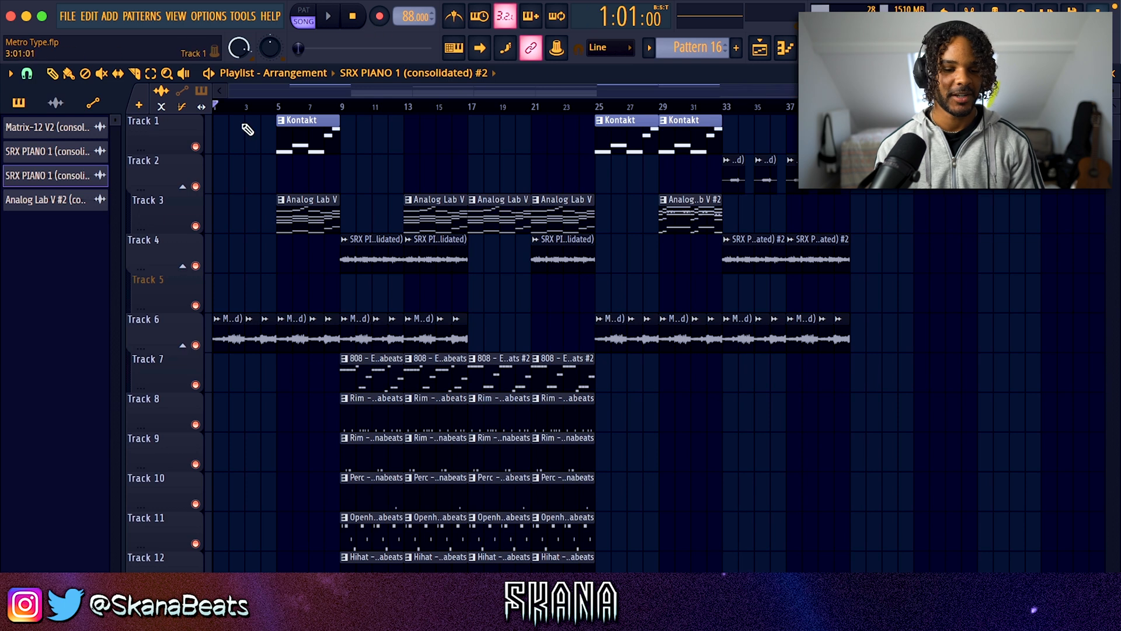
left_click_drag(254, 143, 582, 586)
left_click_drag(861, 601, 740, 170)
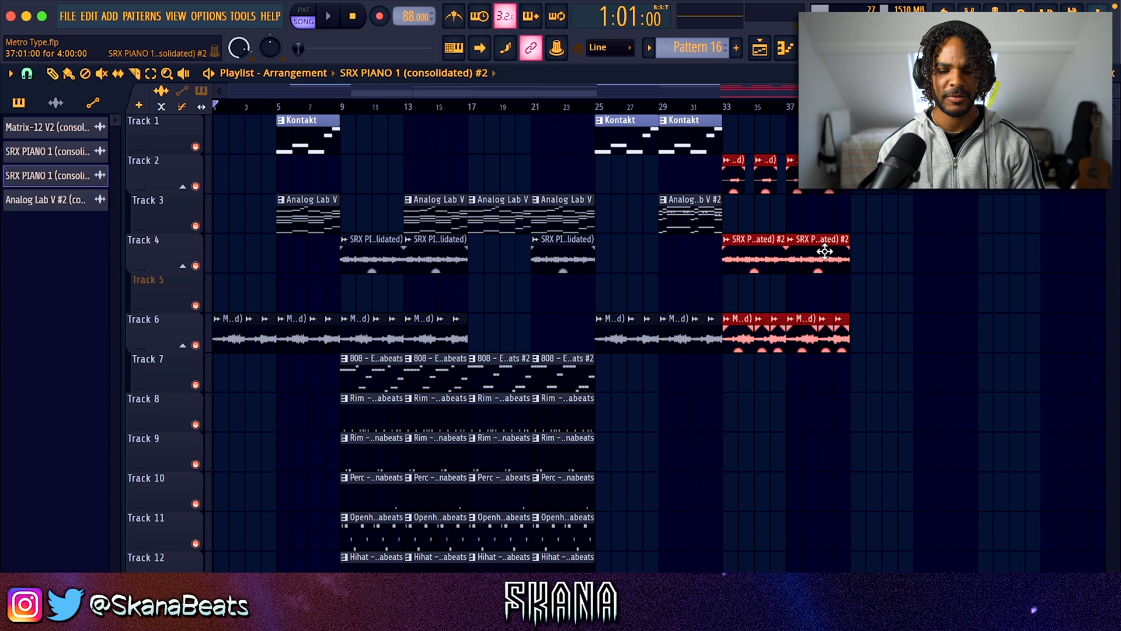
Place an SRX PIANO 1 (consolidated) #2 clip at bar 42 on Track 4, save the project and play it from the start.
left_click(867, 254)
key("super+s")
key("space")
key("XF86AudioRaiseVolume")
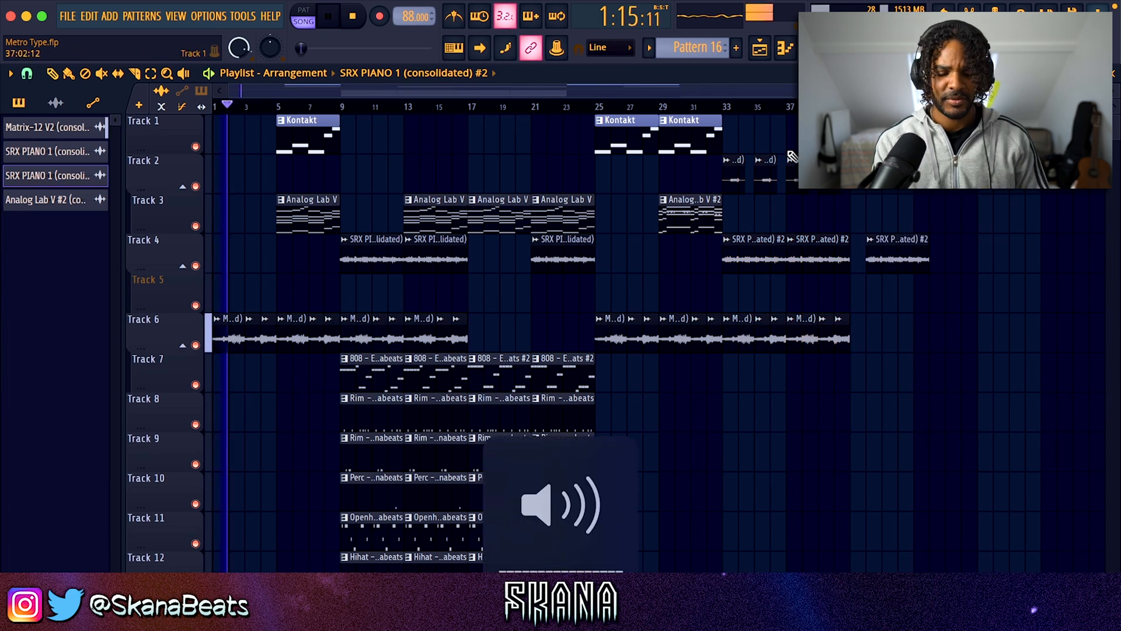